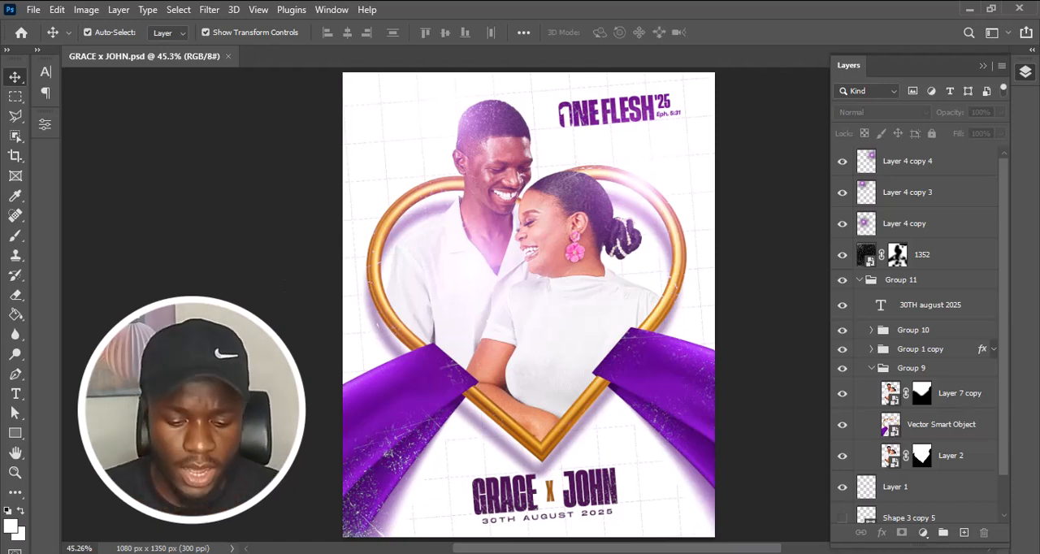
key("f")
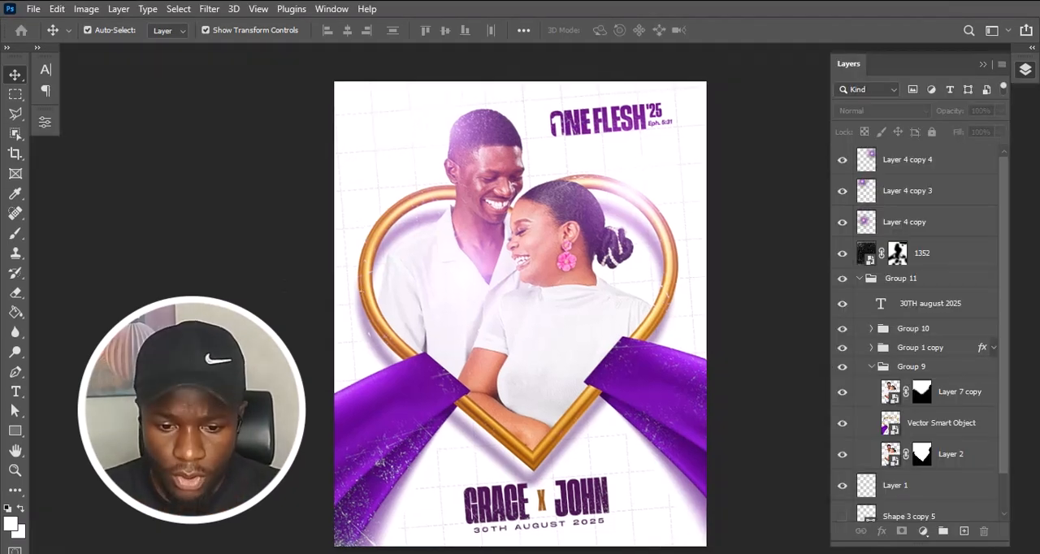
key("f")
key("f")
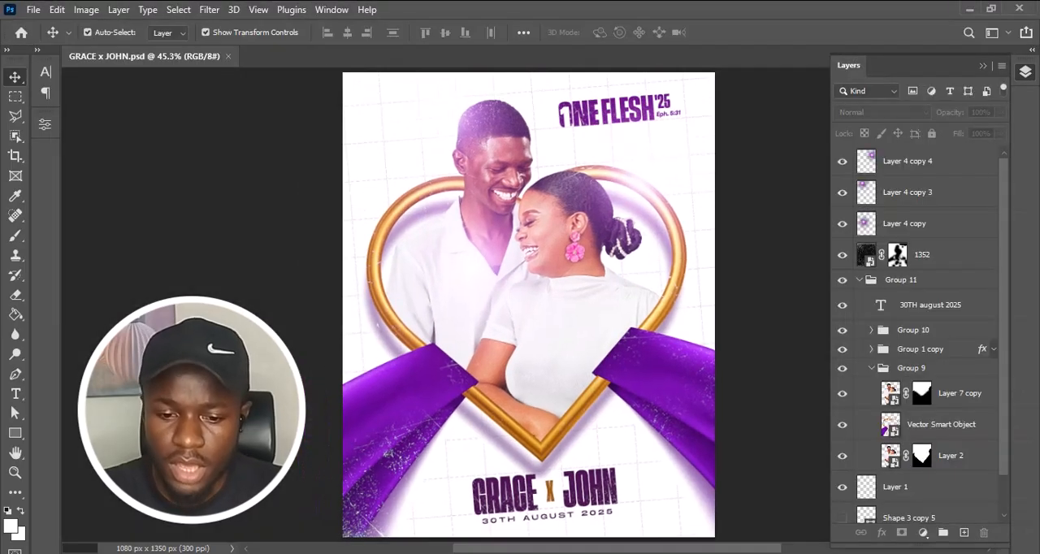
scroll(1012, 276, "down", 2)
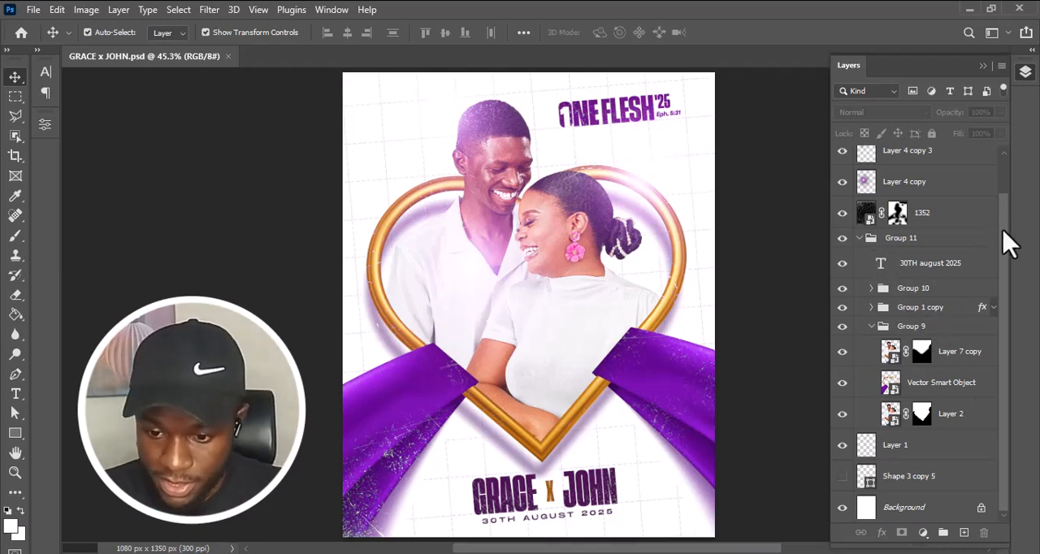
key("ctrl+j")
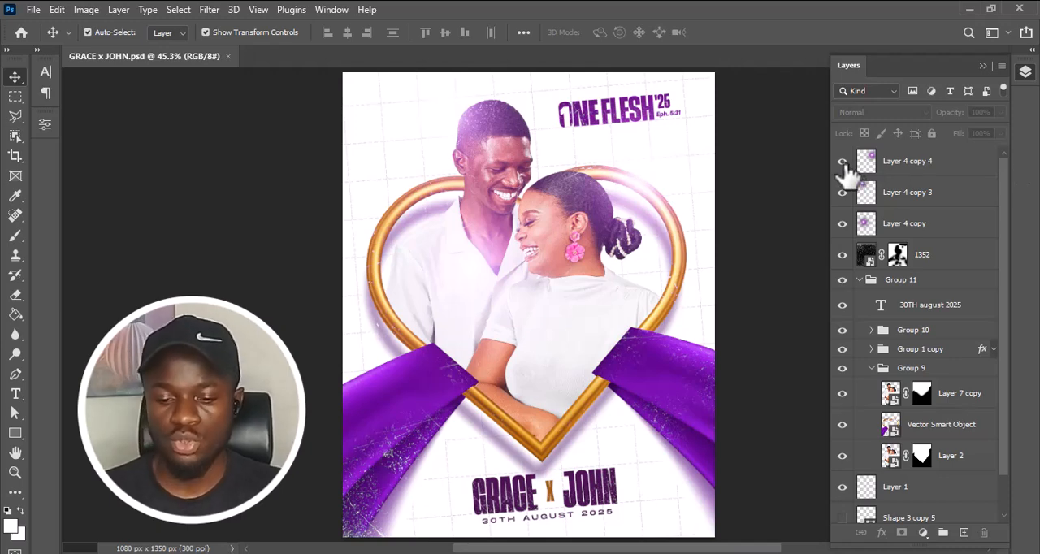
Hide the layers and groups from Layer 4 copy 4 at the top of the stack down to Vector Smart Object.
left_click_drag(843, 162, 850, 425)
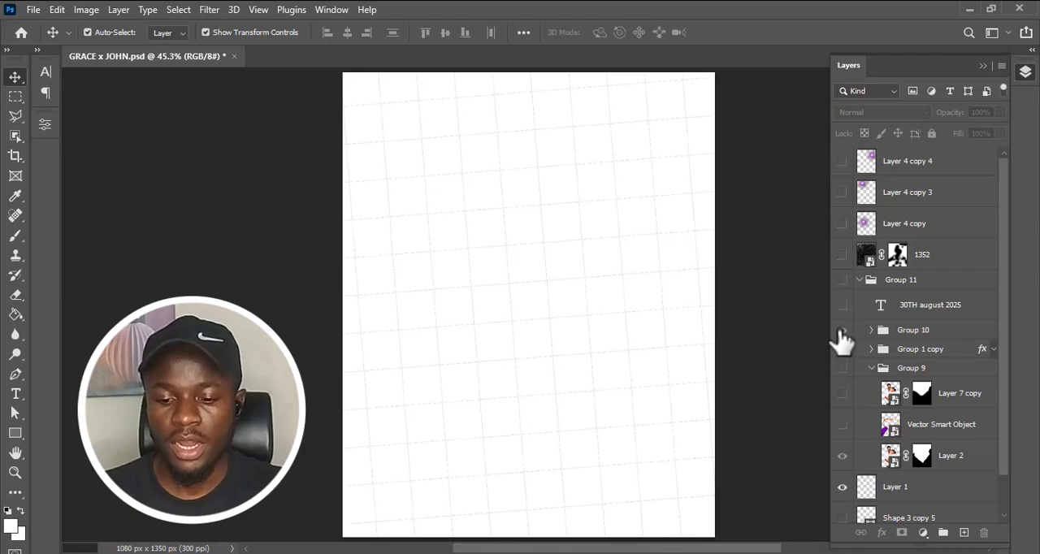
left_click(842, 331)
left_click(842, 349)
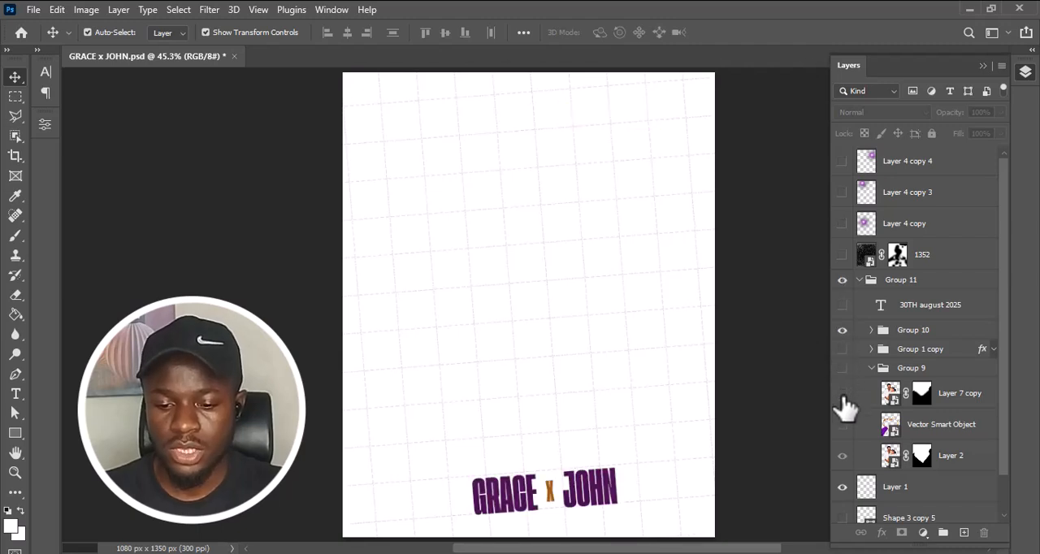
left_click(842, 330)
left_click(842, 282)
Hide the remaining visible layers, including Layer 2, Layer 1 and the Background, and the groups containing them.
left_click(842, 457)
left_click(842, 457)
left_click(842, 489)
left_click(842, 457)
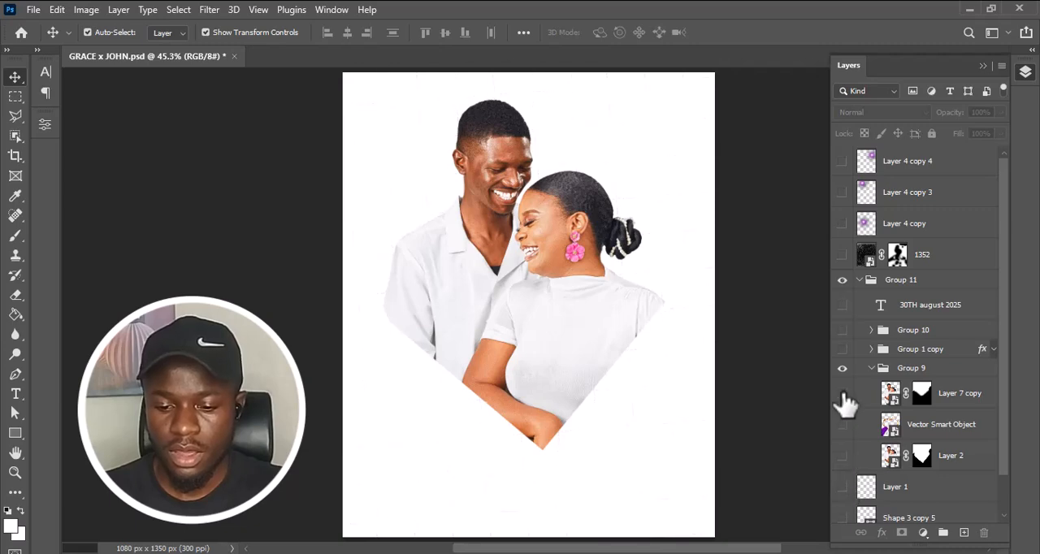
left_click(842, 368)
left_click(842, 279)
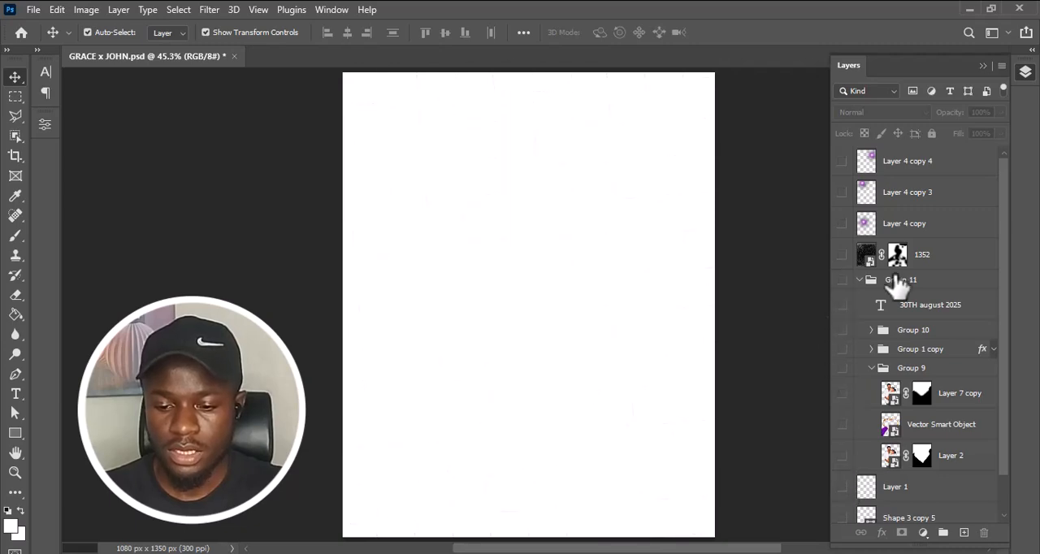
left_click_drag(1000, 329, 1002, 360)
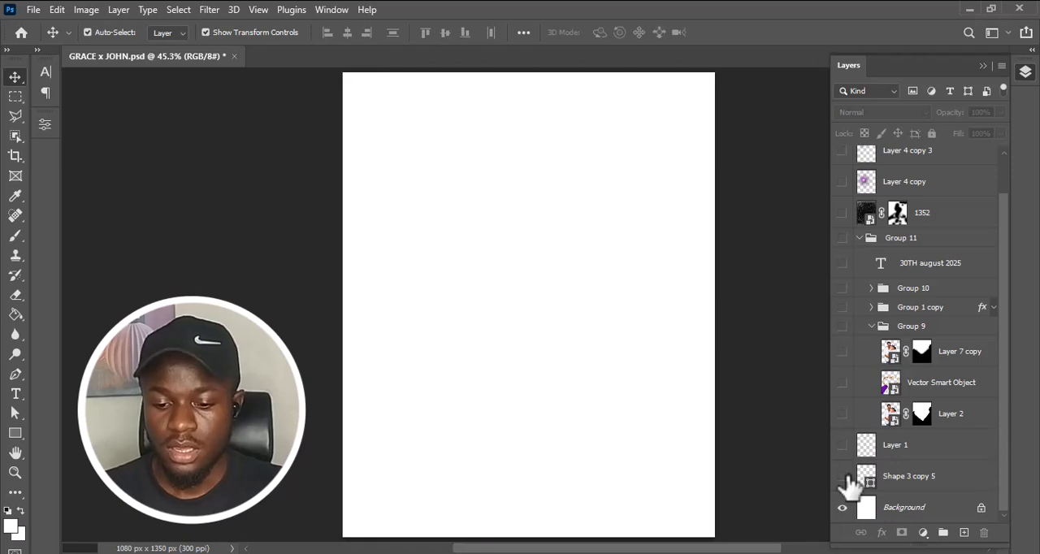
left_click(843, 508)
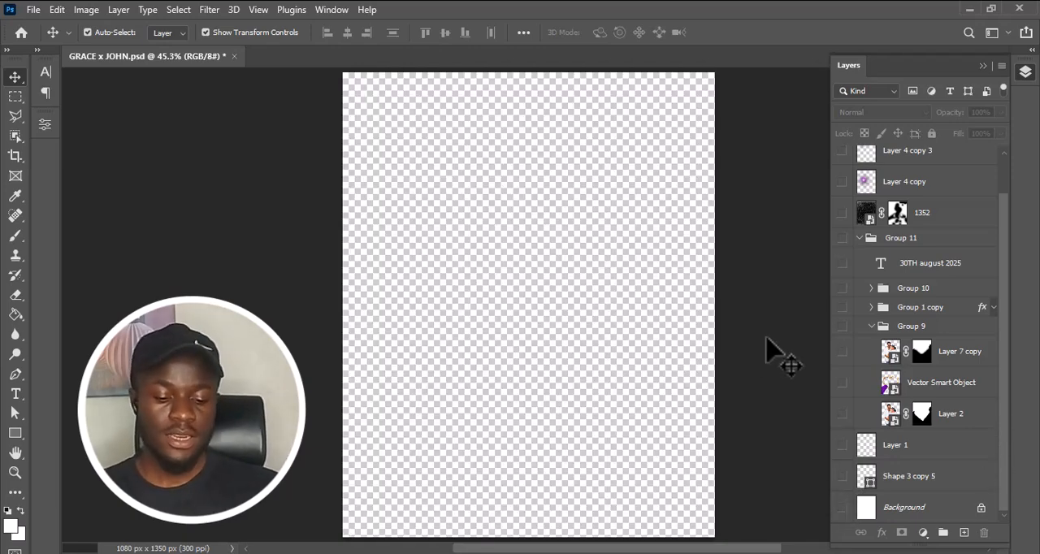
Start a new document with a width of 1080 pixels and a height of 1350 pixels.
key("ctrl")
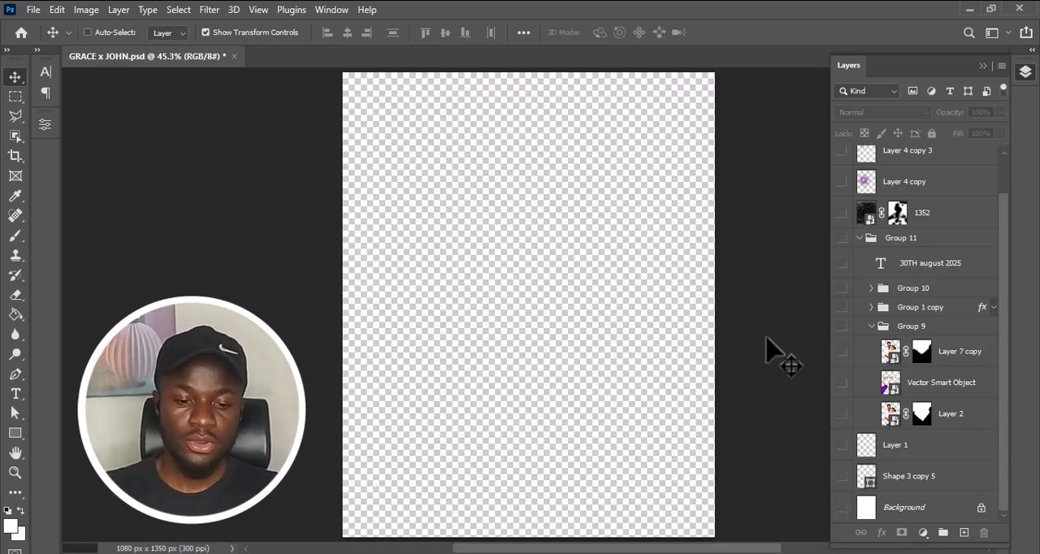
key("ctrl+n")
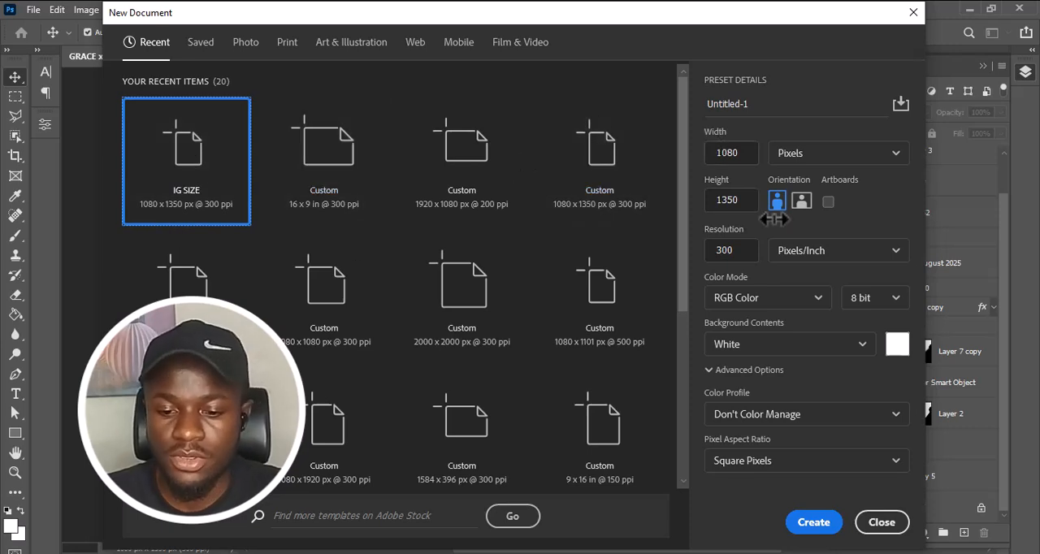
left_click_drag(745, 158, 704, 157)
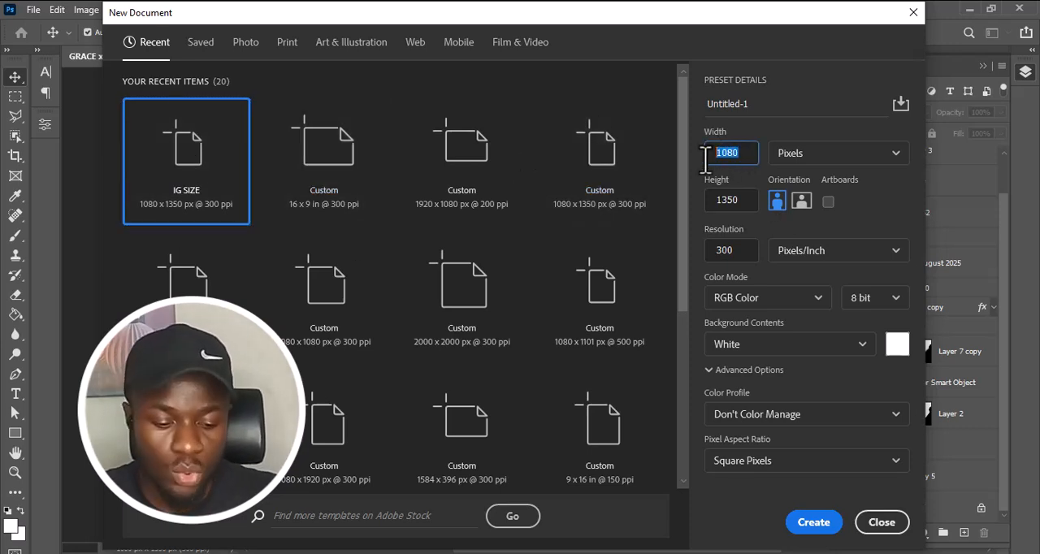
type("1080")
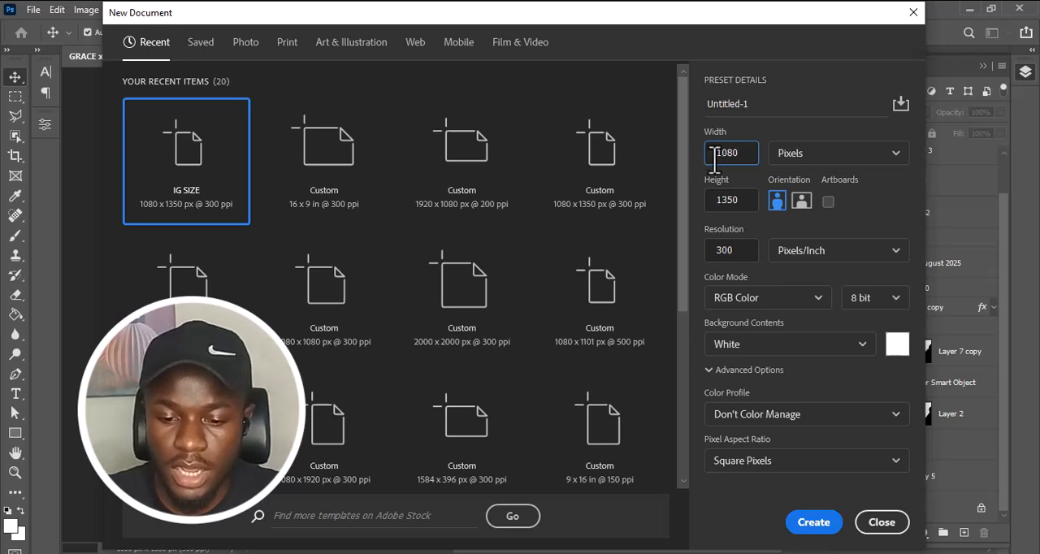
left_click_drag(741, 206, 708, 211)
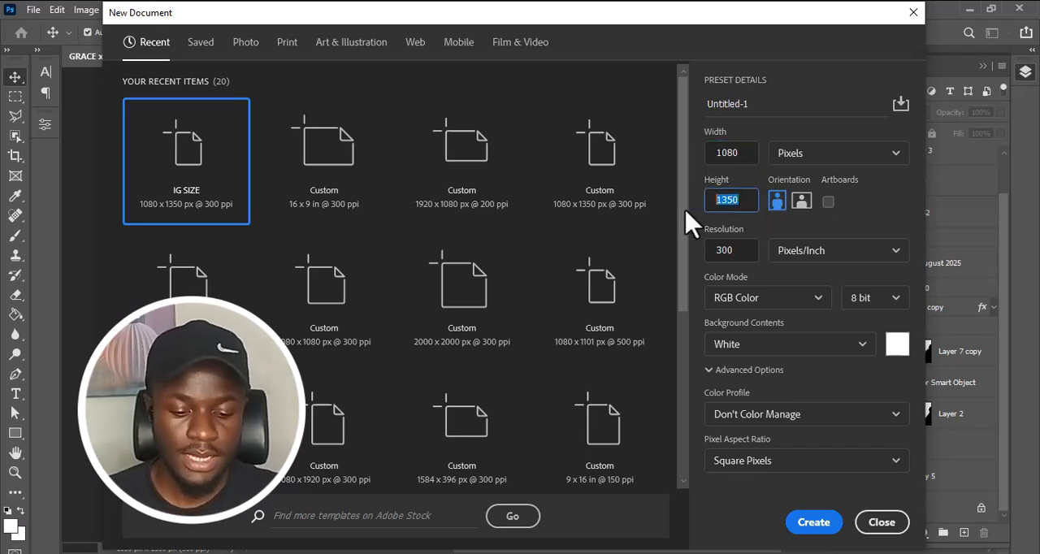
type("1350")
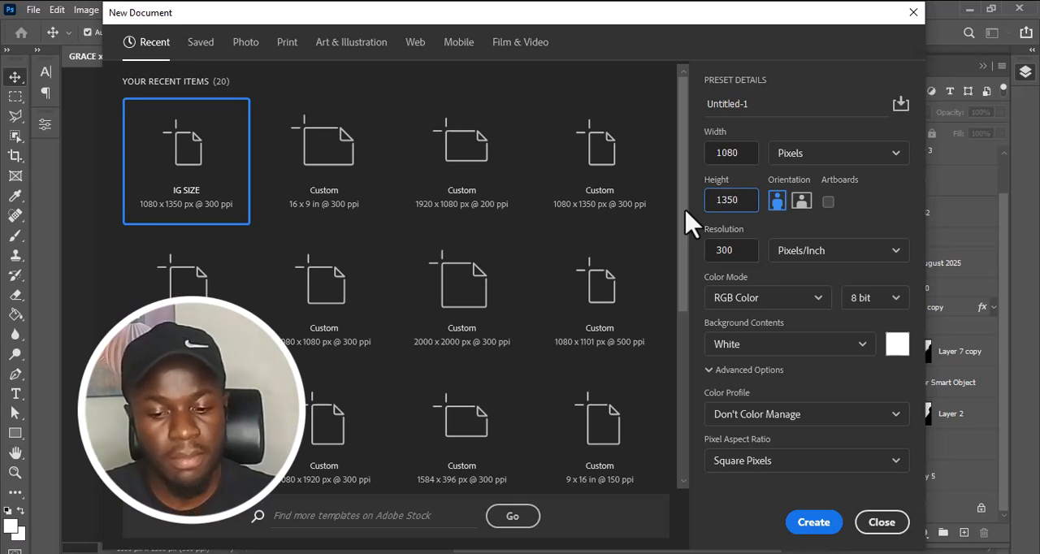
Try a resolution of 150 pixels/inch for the new document.
left_click_drag(741, 249, 706, 250)
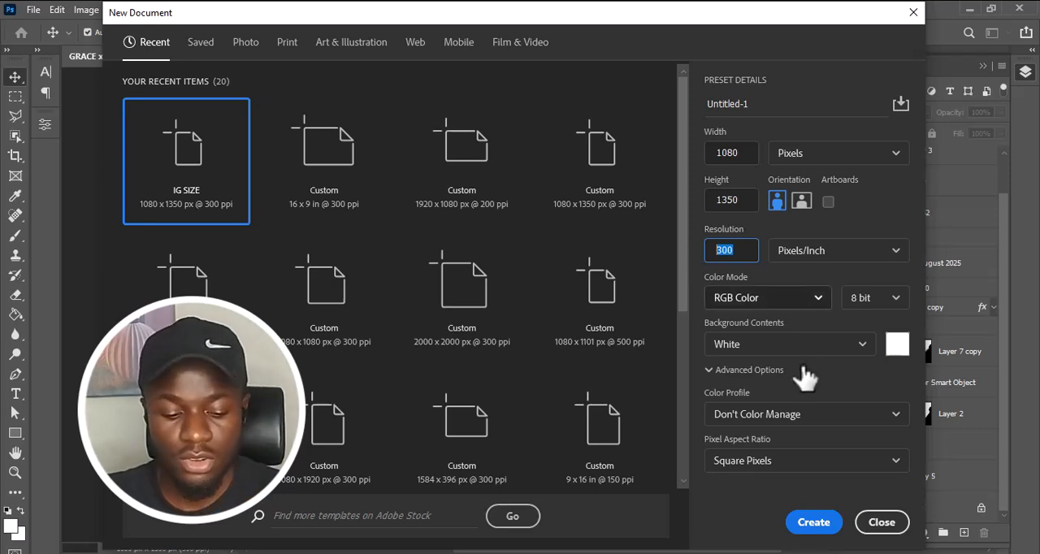
type("159")
key("BackSpace")
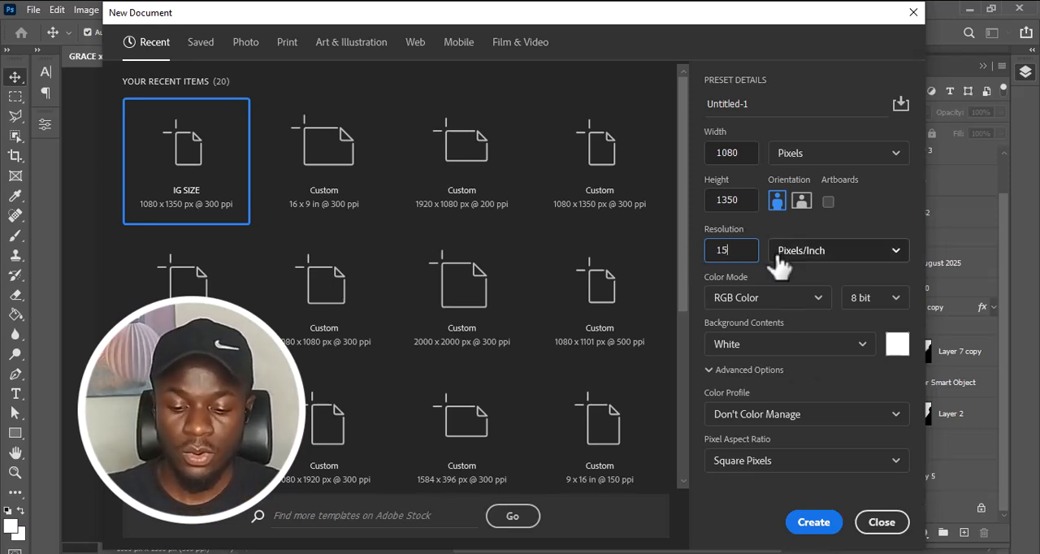
type("0")
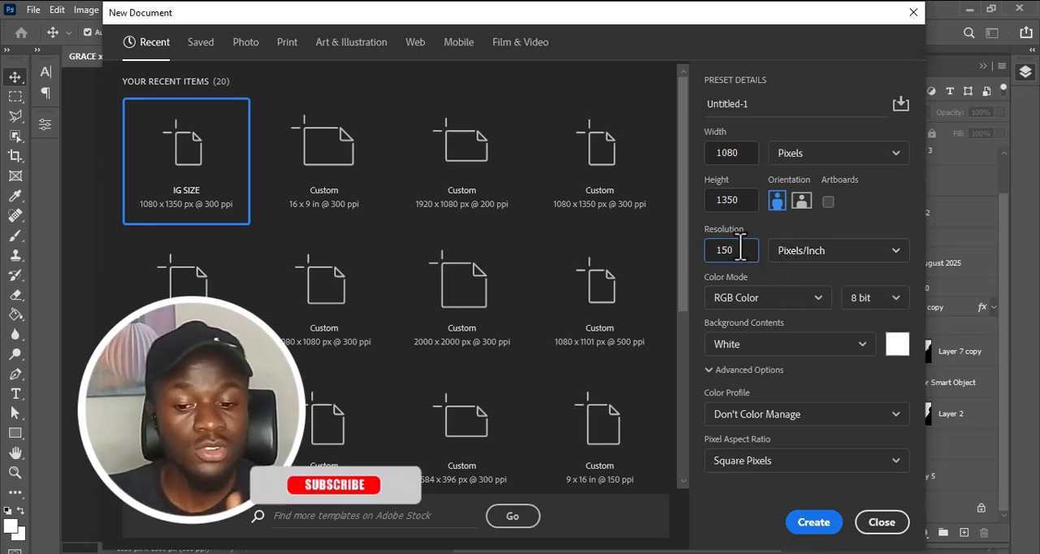
Set the resolution to 300 pixels/inch, keep the RGB Color mode and create the document.
key("BackSpace")
key("BackSpace")
key("BackSpace")
type("300")
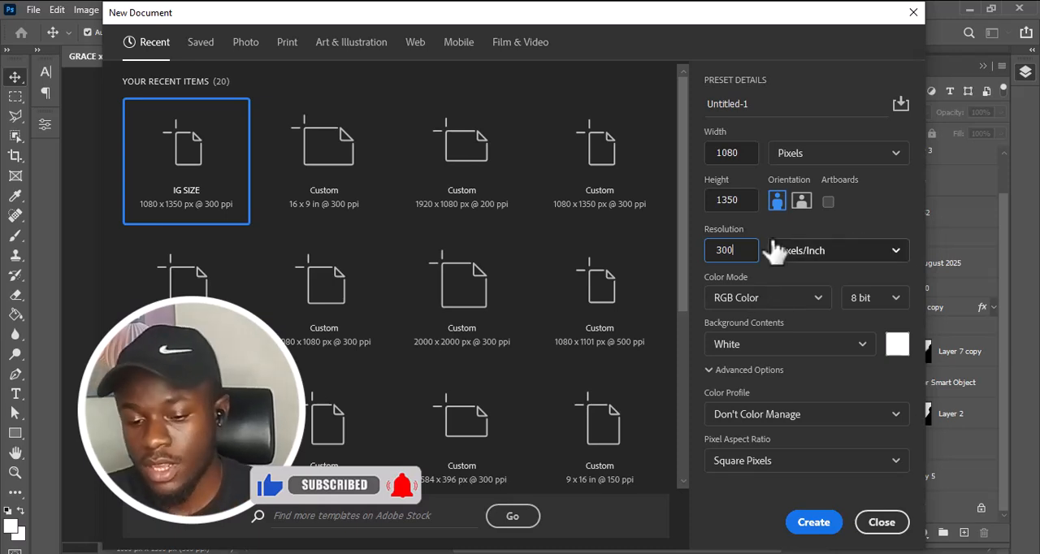
left_click(818, 306)
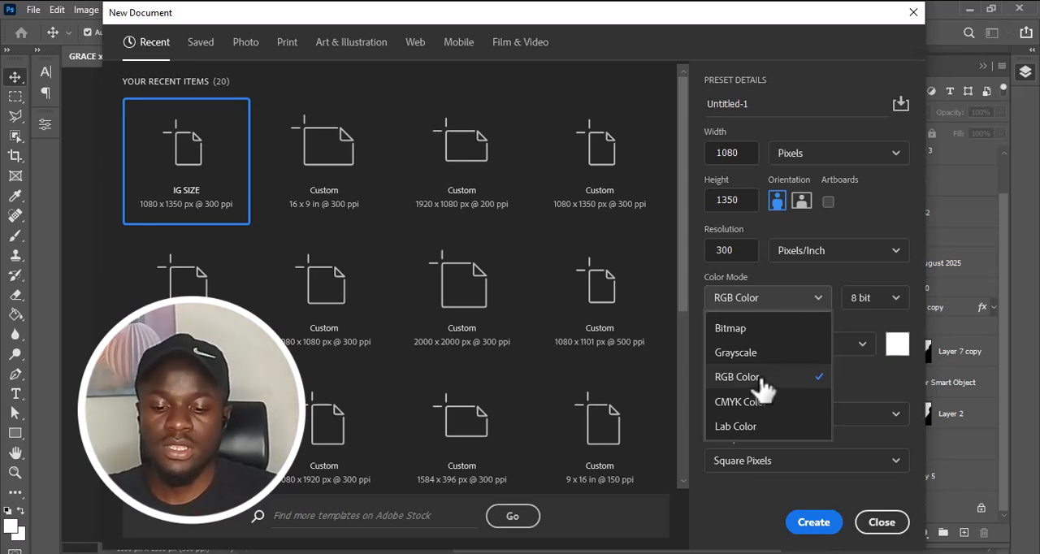
left_click(839, 280)
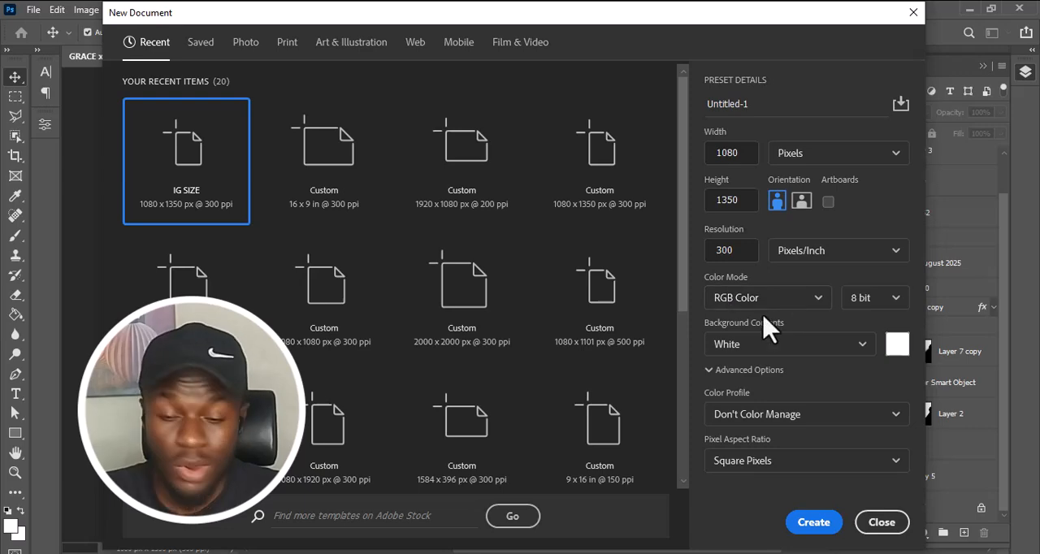
left_click(813, 522)
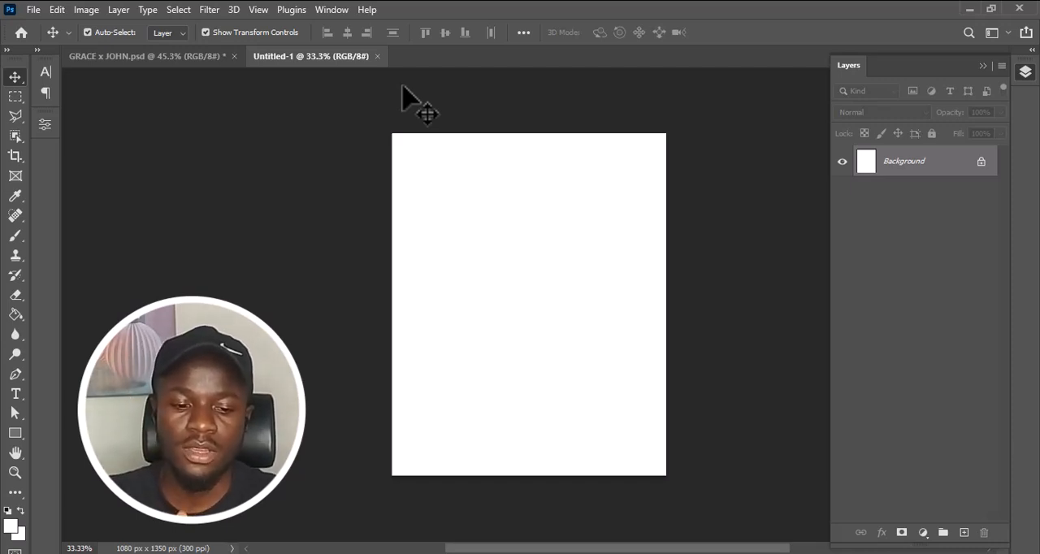
Switch back to the wedding flyer document and show its white Background layer.
left_click(216, 57)
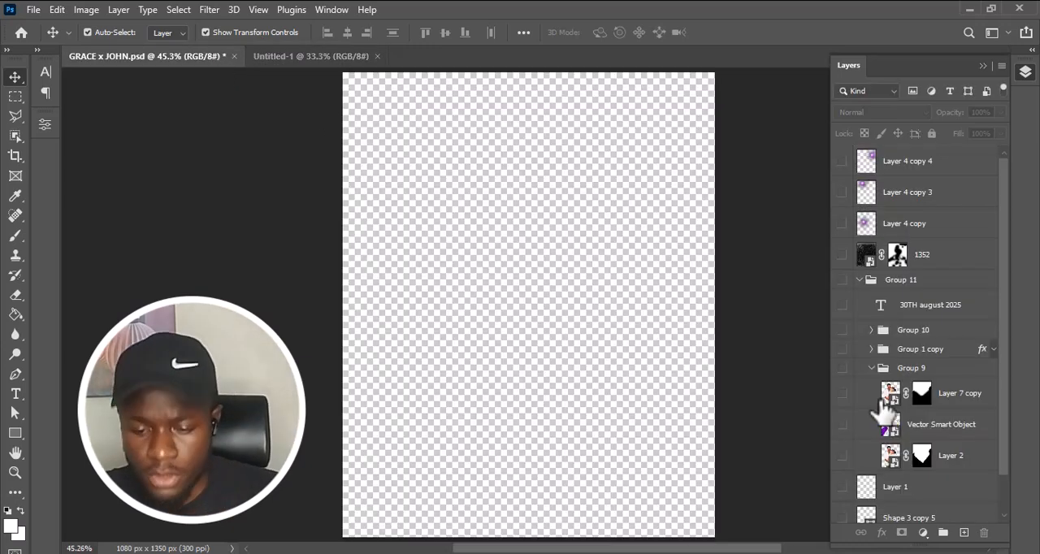
scroll(932, 441, "down", 2)
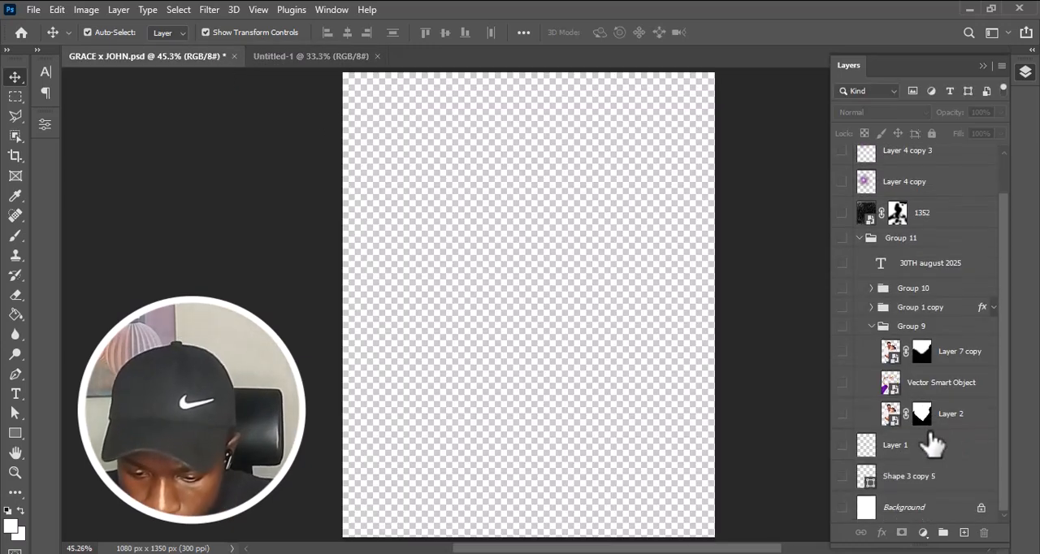
left_click(842, 508)
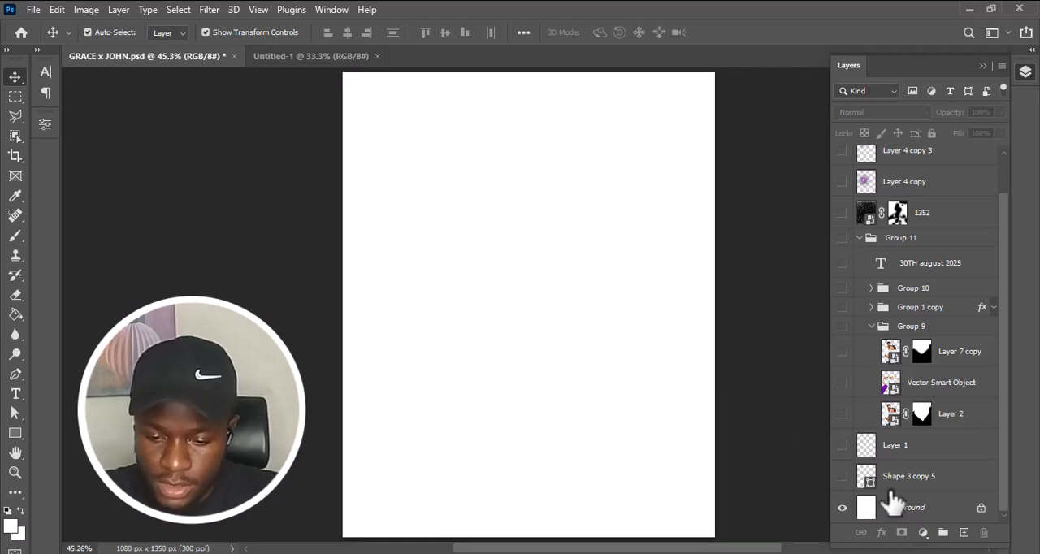
Show and select the Shape 3 copy 5 grid layer to examine its full extent, and hide it again.
left_click(842, 476)
left_click(855, 480)
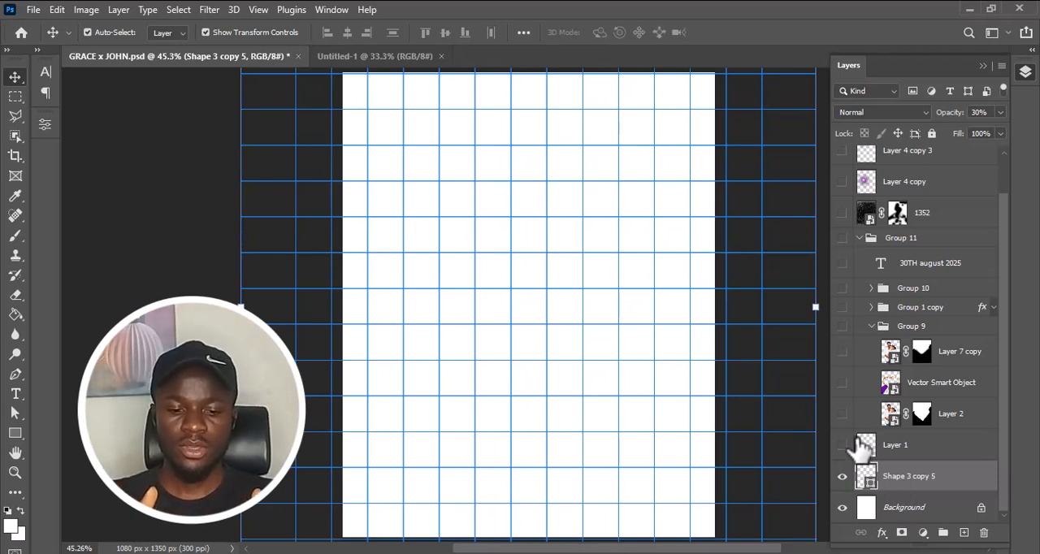
key("ctrl+minus")
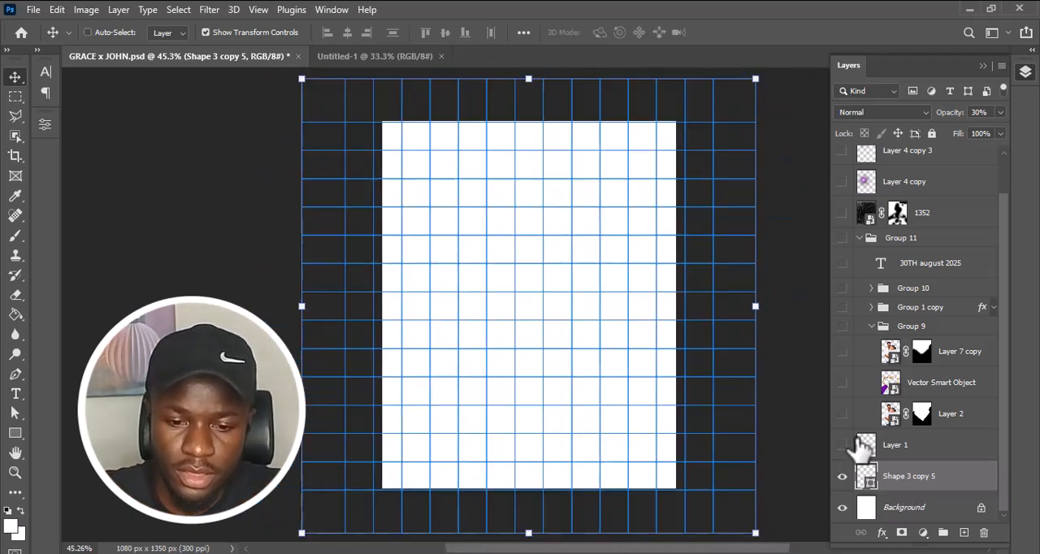
left_click(254, 232)
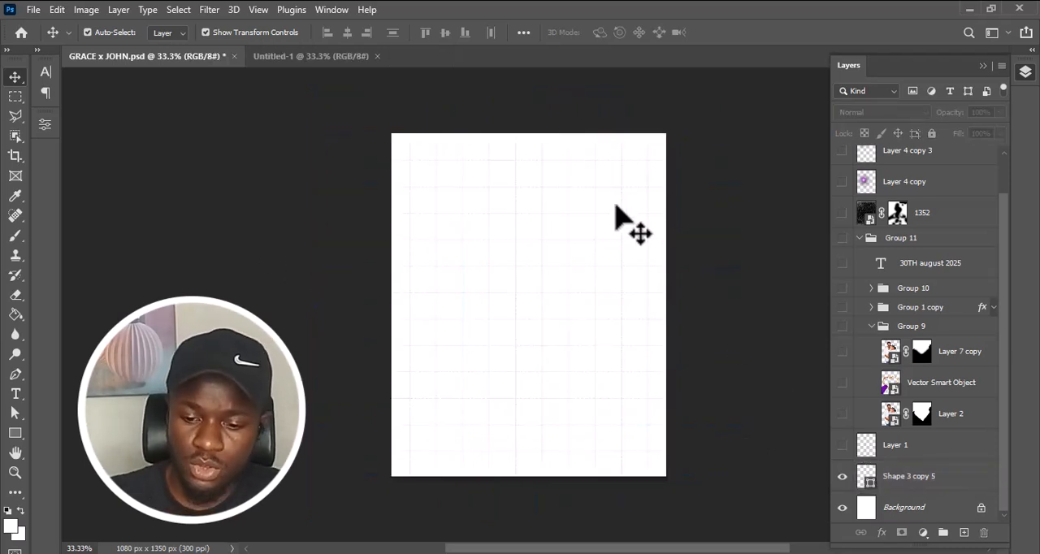
left_click(842, 478)
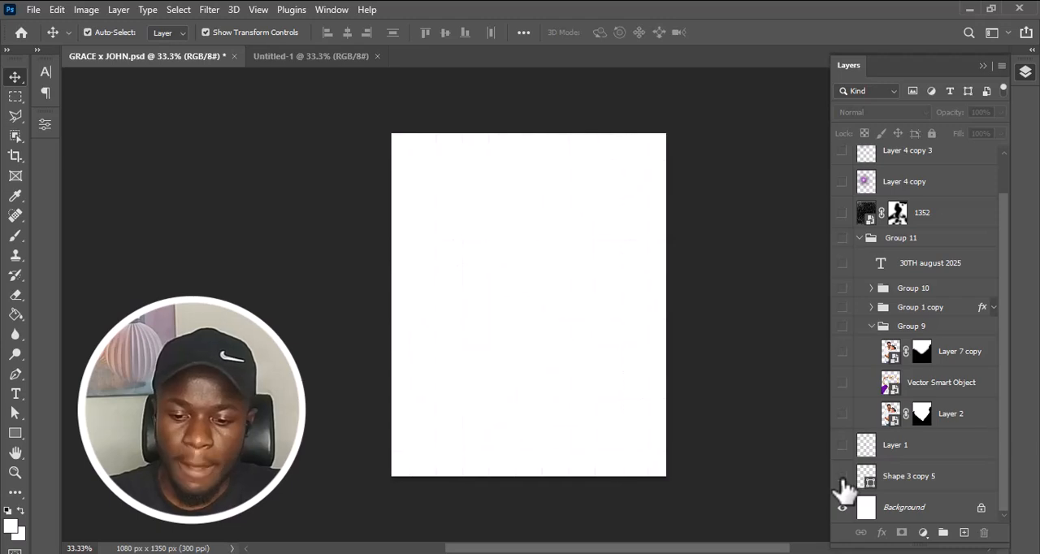
Draw a trial open zigzag path across the canvas with the Pen tool, with its Rubber Band option turned off.
key("p")
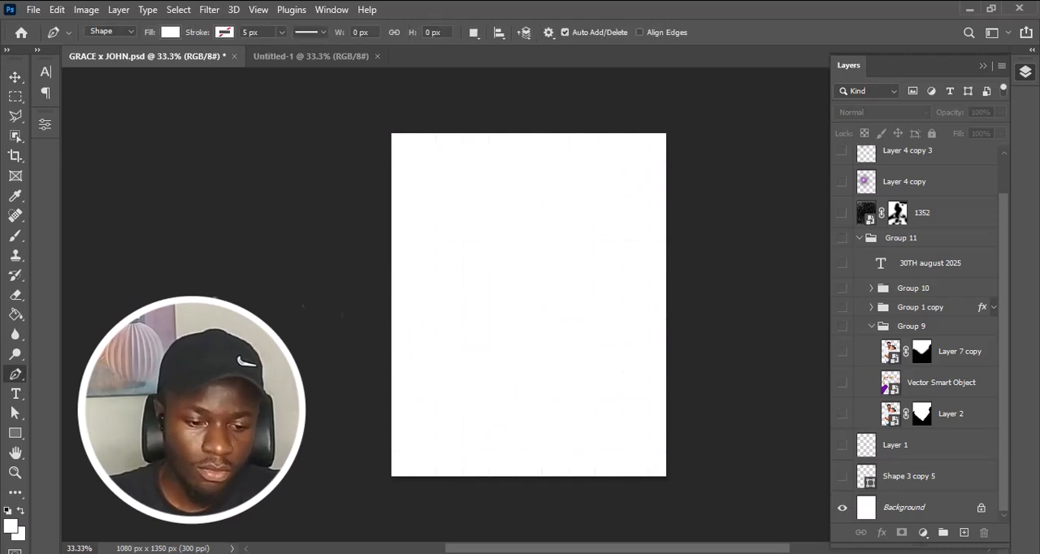
right_click(14, 377)
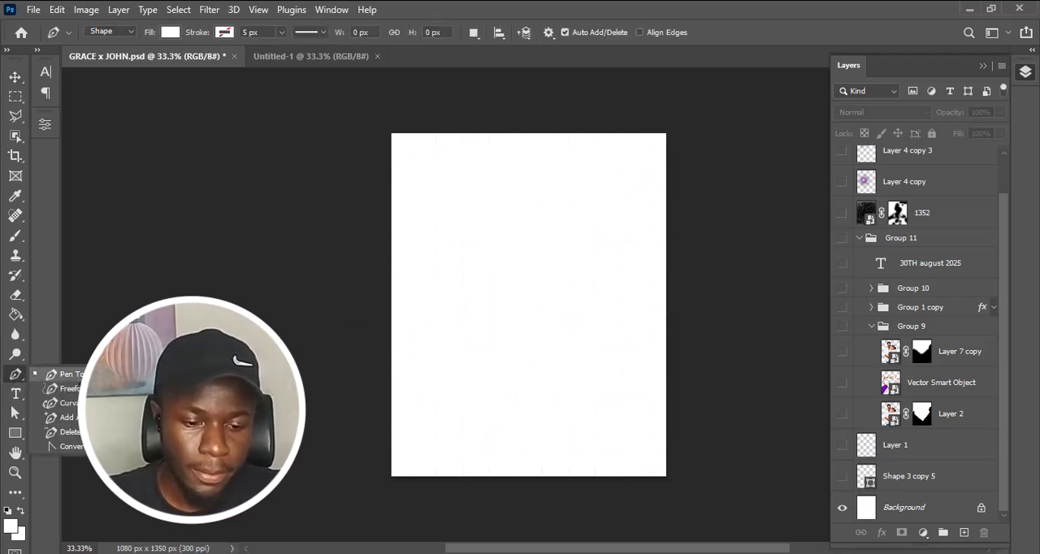
left_click(71, 375)
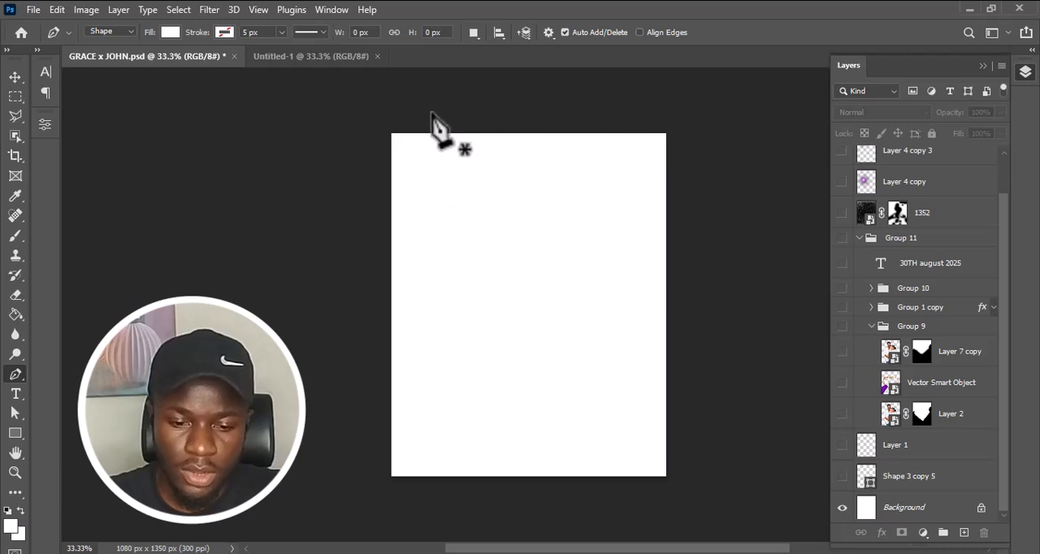
left_click(419, 112)
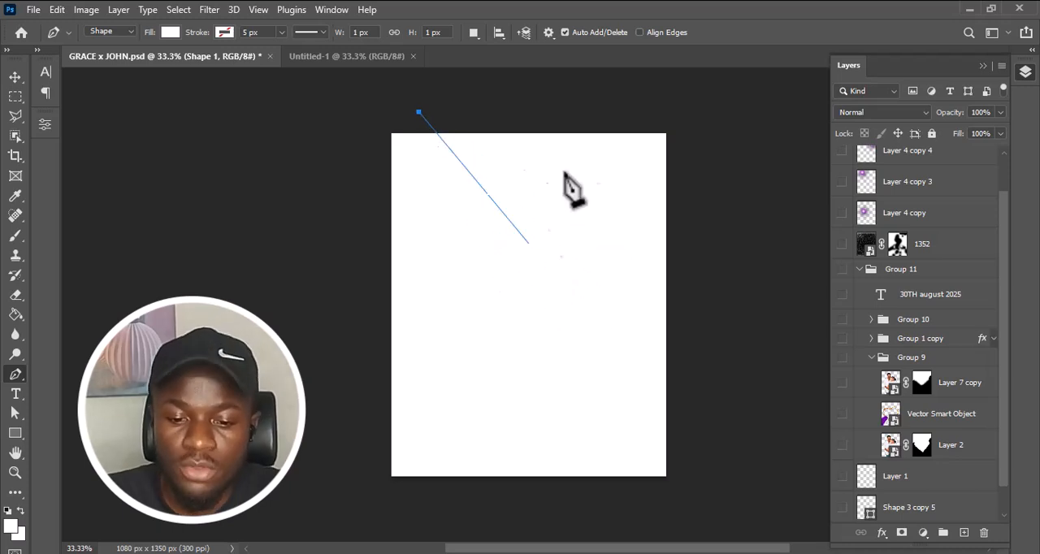
left_click(549, 34)
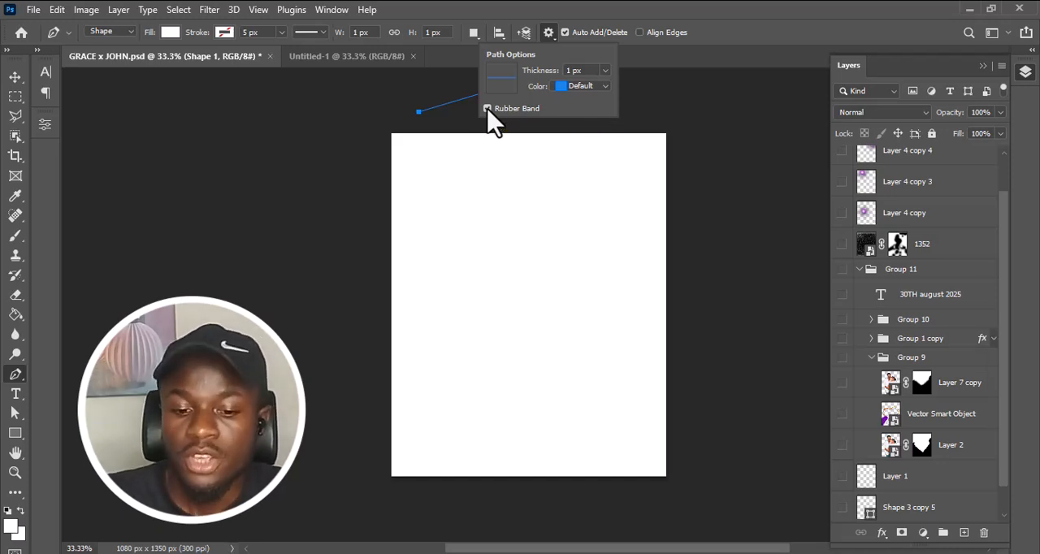
left_click(510, 269)
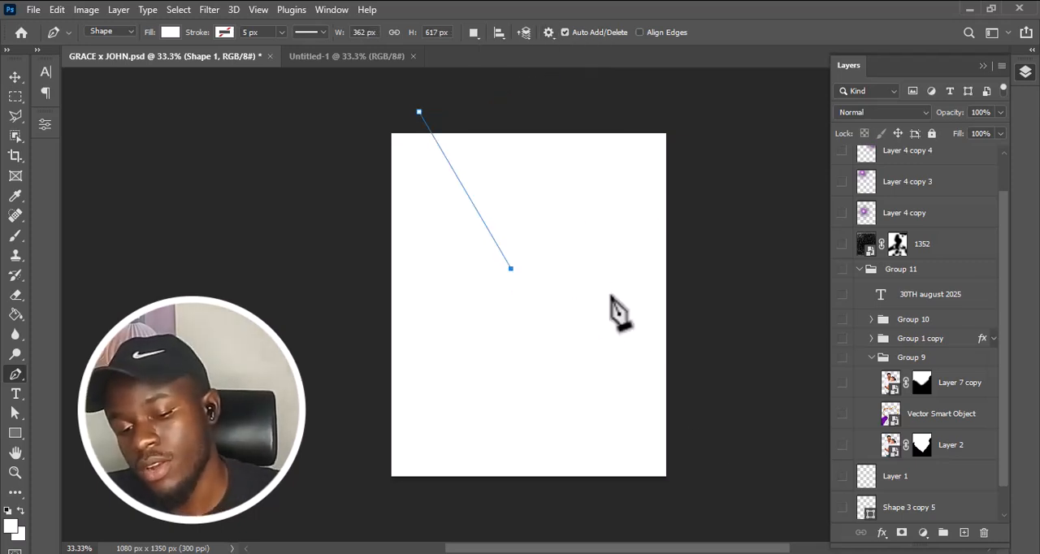
left_click(576, 231)
left_click(507, 340)
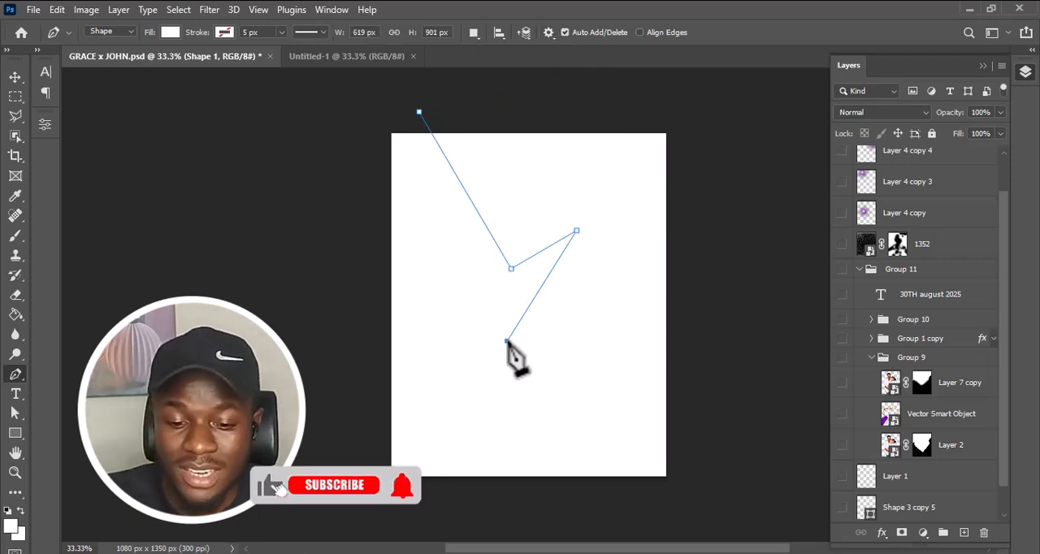
Turn the Pen tool's Rubber Band option back on, add one more point to the trial path and delete the path.
left_click(553, 37)
left_click(491, 109)
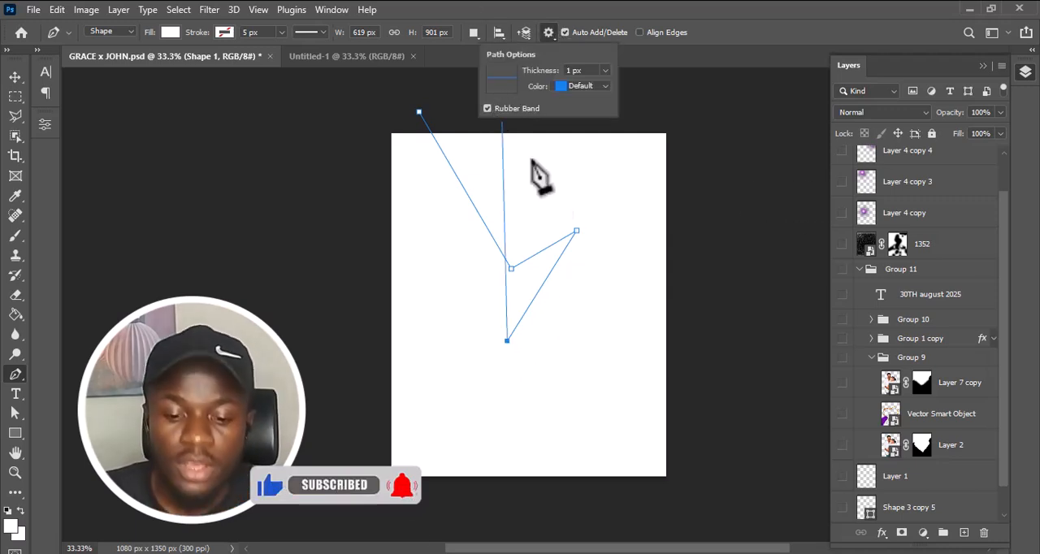
left_click(618, 351)
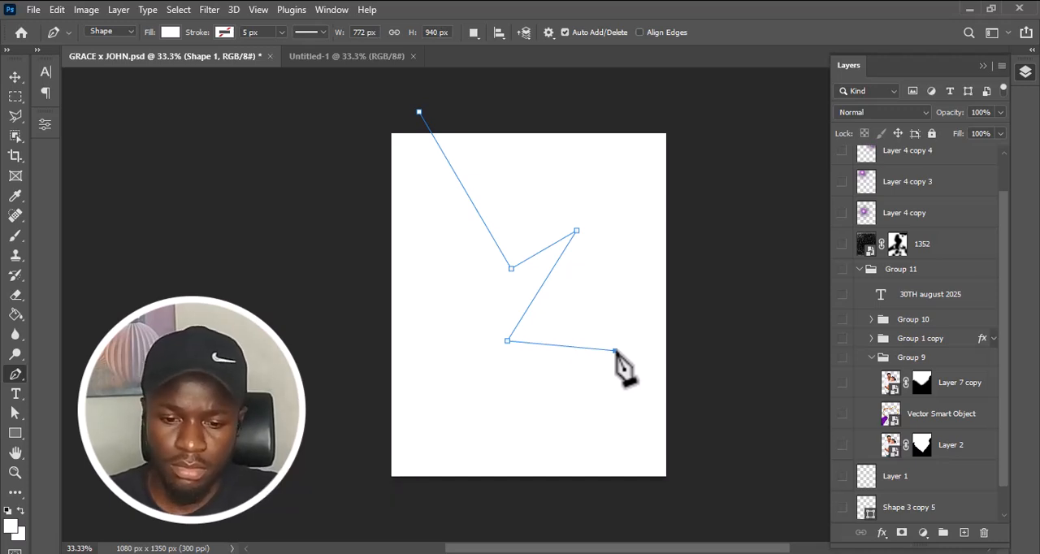
key("Delete")
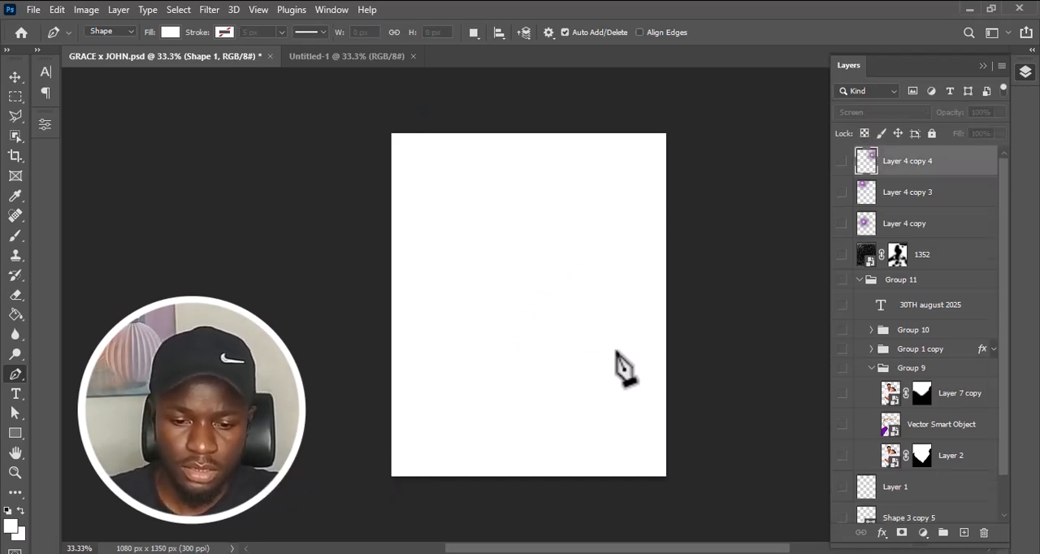
Draw a vertical Pen line about 1509 px tall near the canvas's left edge, with no fill and a black stroke.
left_click(427, 107)
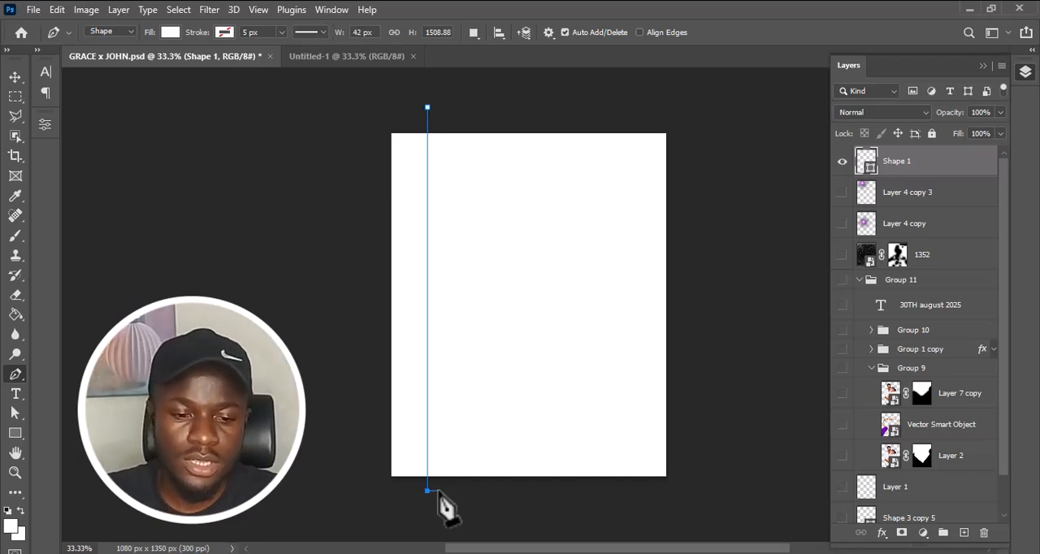
left_click(170, 32)
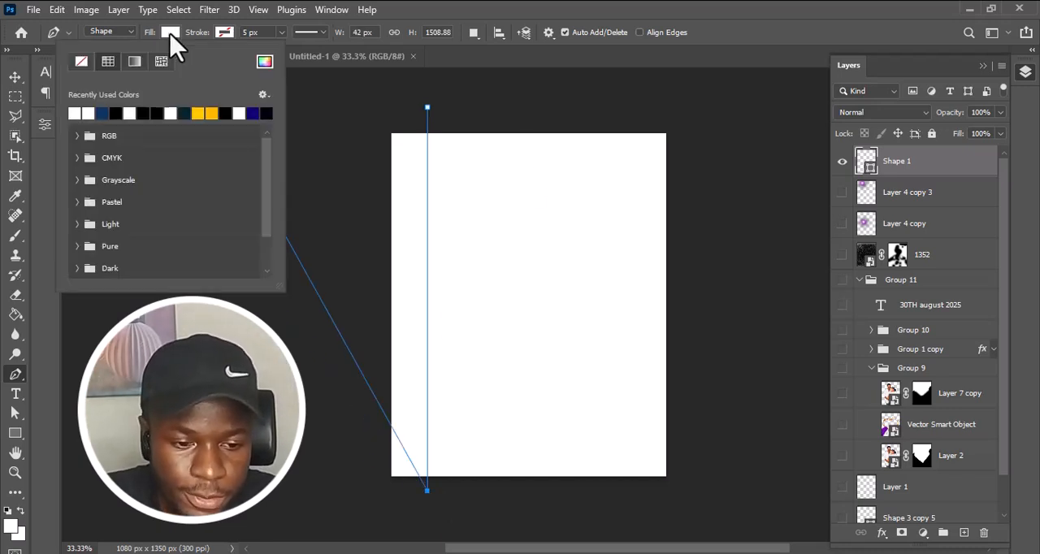
left_click(82, 62)
left_click(224, 33)
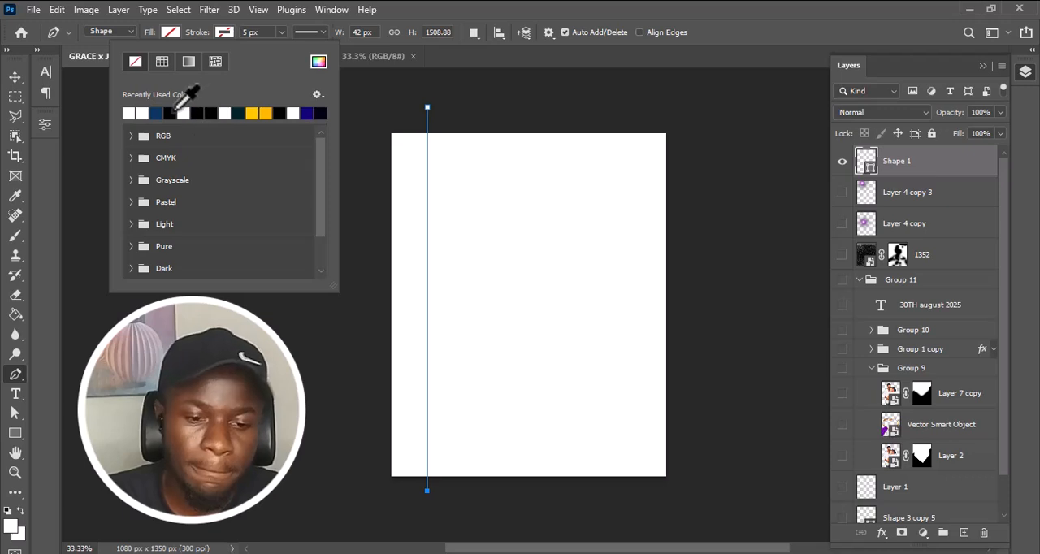
left_click(174, 112)
key("v")
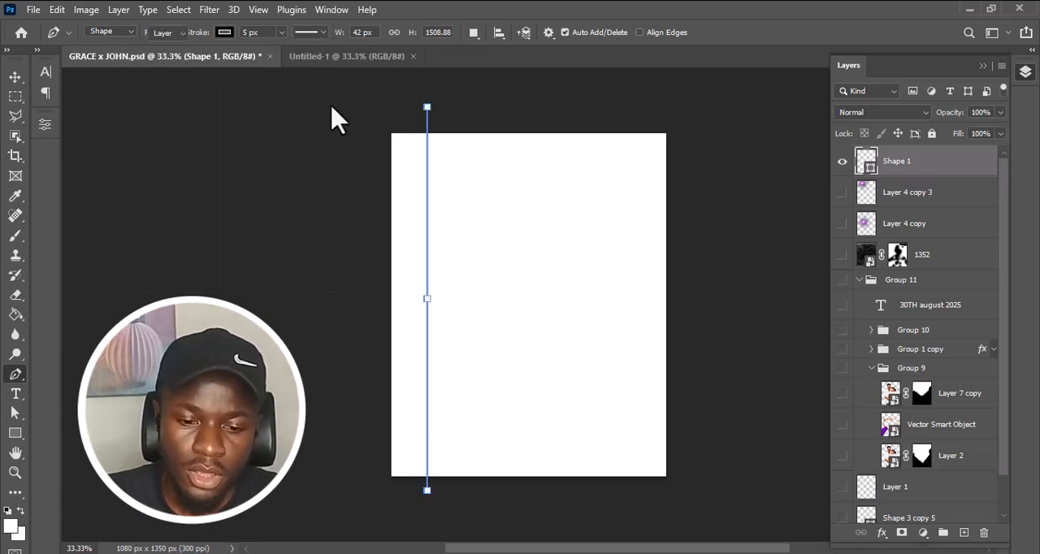
left_click(512, 237)
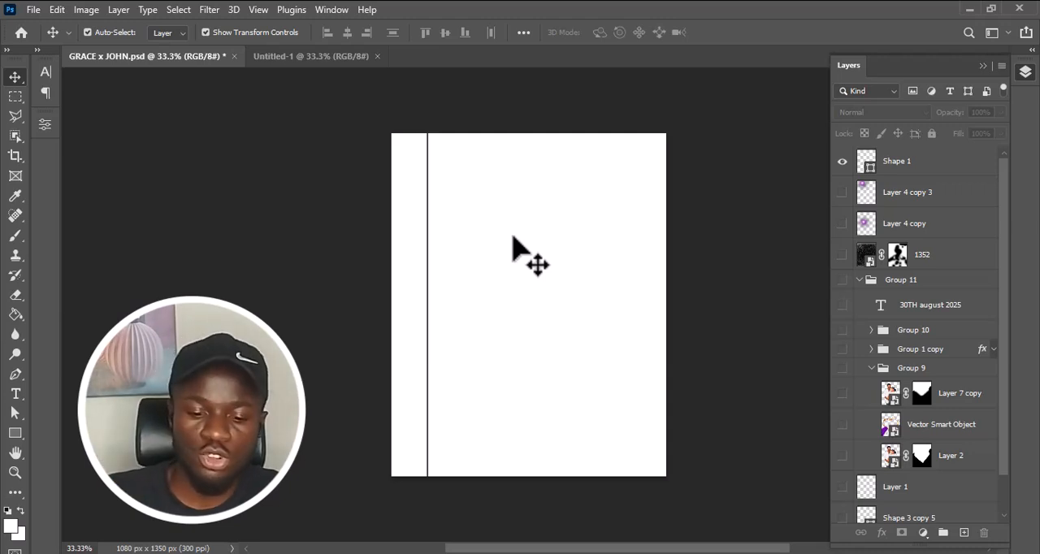
Change the vertical line's stroke type from solid to the dashed preset.
left_click_drag(514, 238, 388, 262)
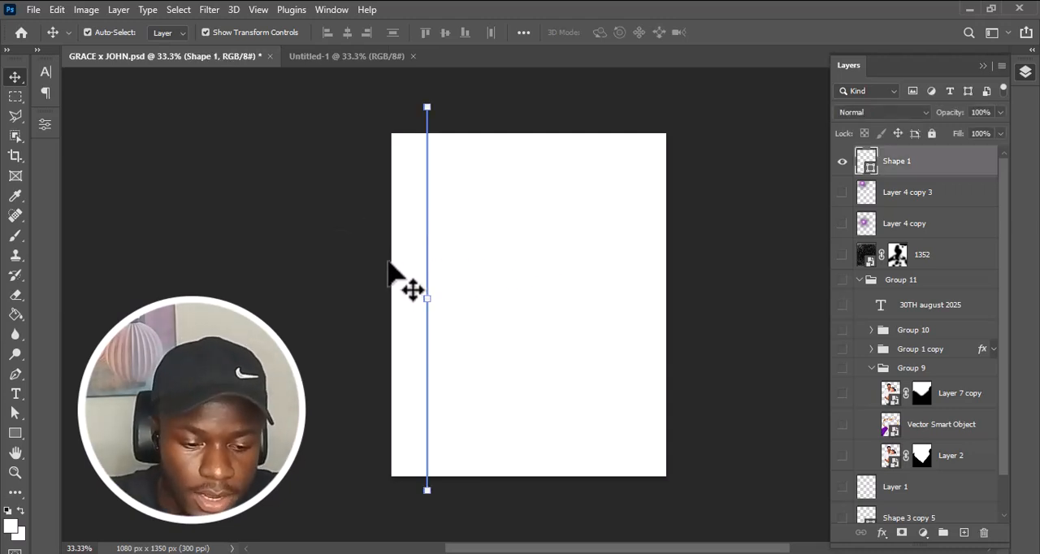
key("u")
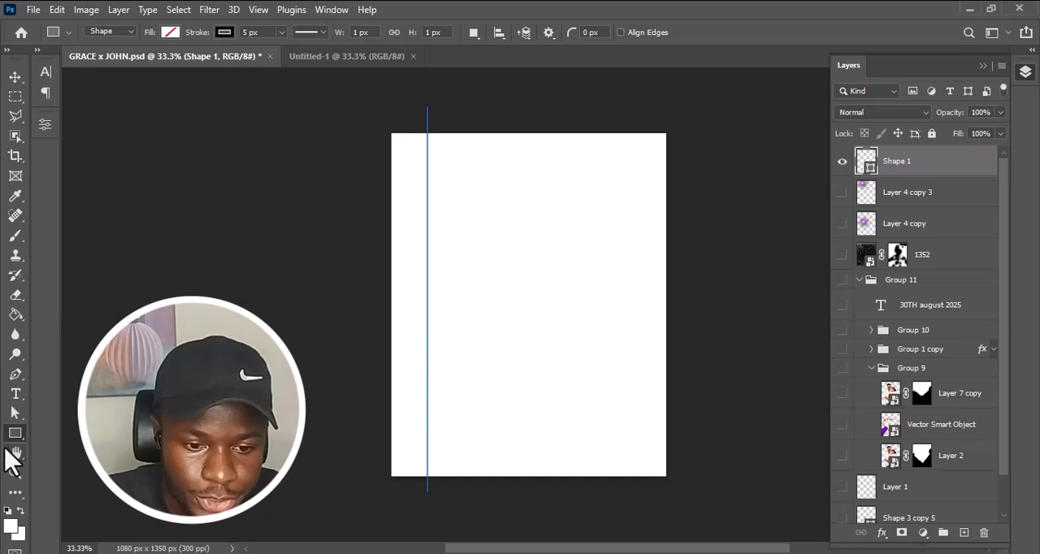
left_click(281, 33)
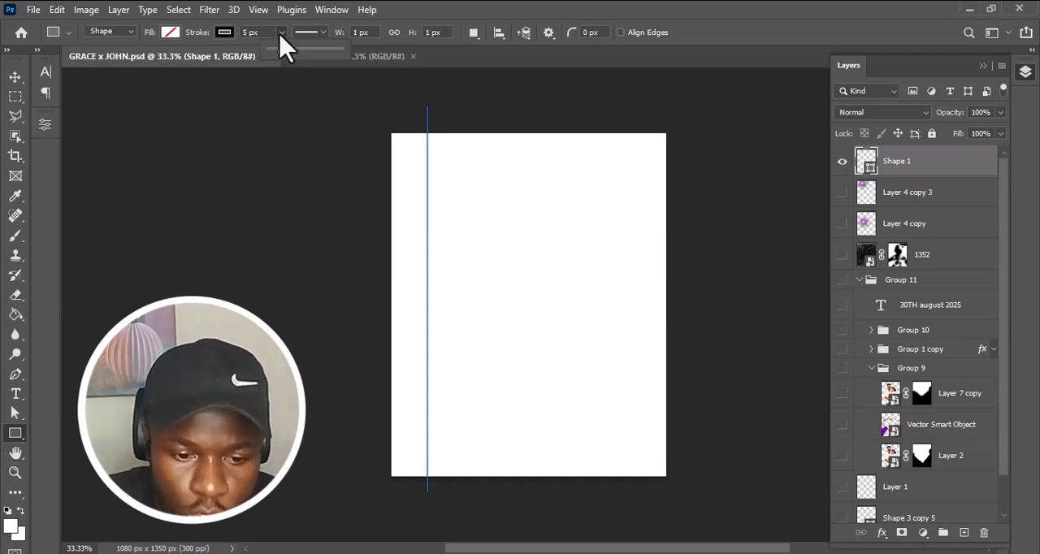
left_click(318, 34)
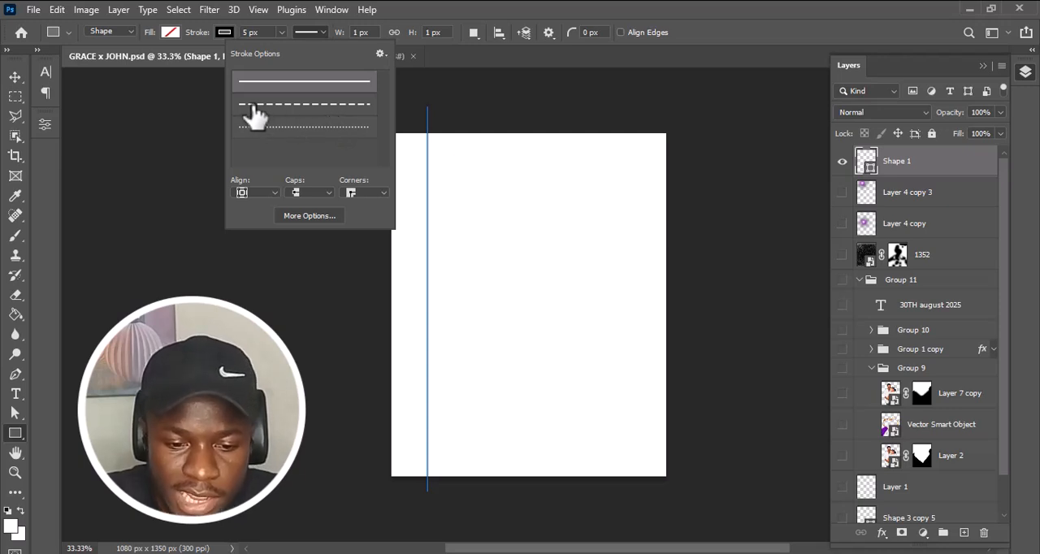
left_click(342, 105)
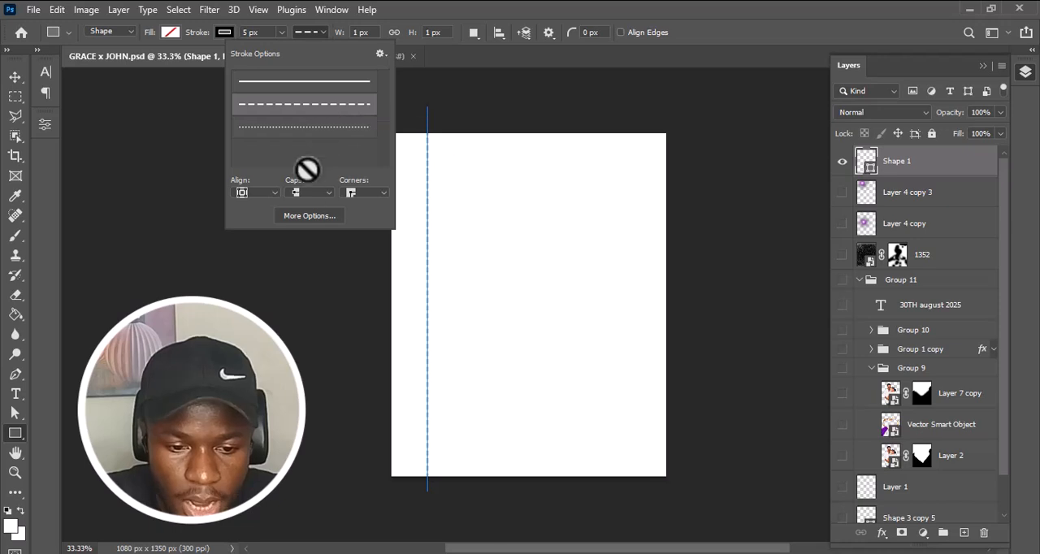
Customize the line's dashed stroke with a dash of 6 and a gap of 12.
left_click(331, 220)
mouse_move(463, 119)
left_mouse_down()
mouse_move(695, 147)
mouse_move(668, 143)
left_mouse_up()
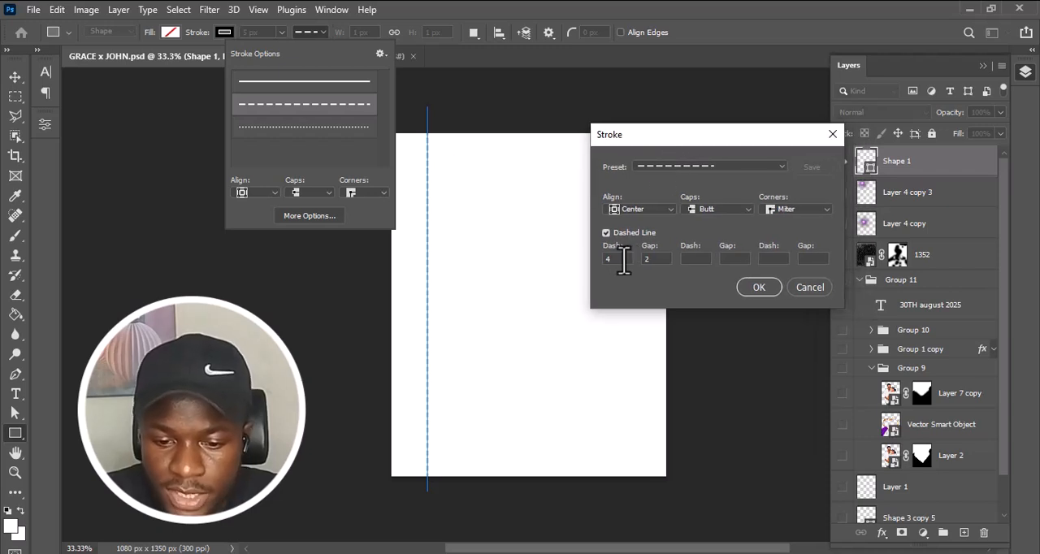
left_click(650, 260)
type("2")
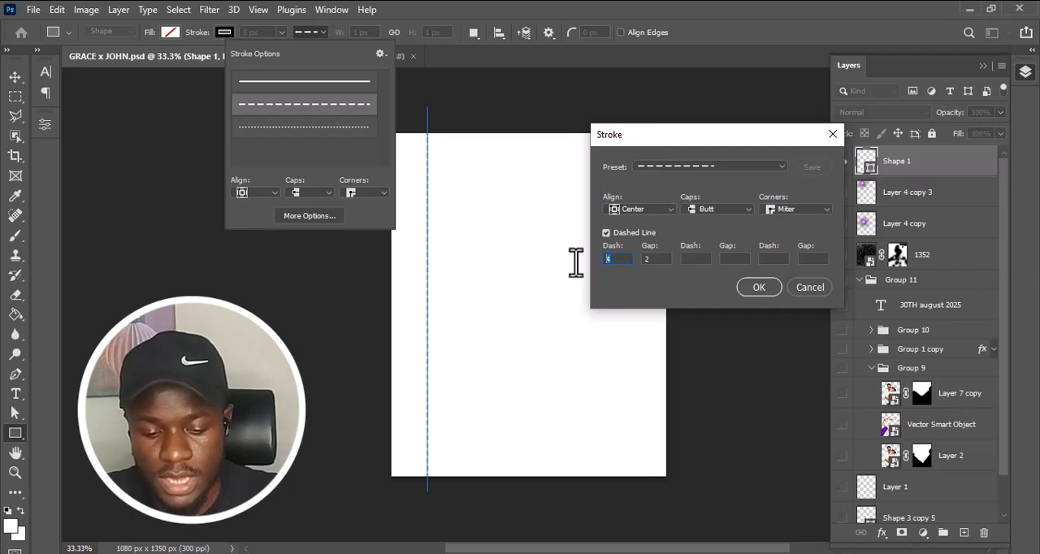
type("6")
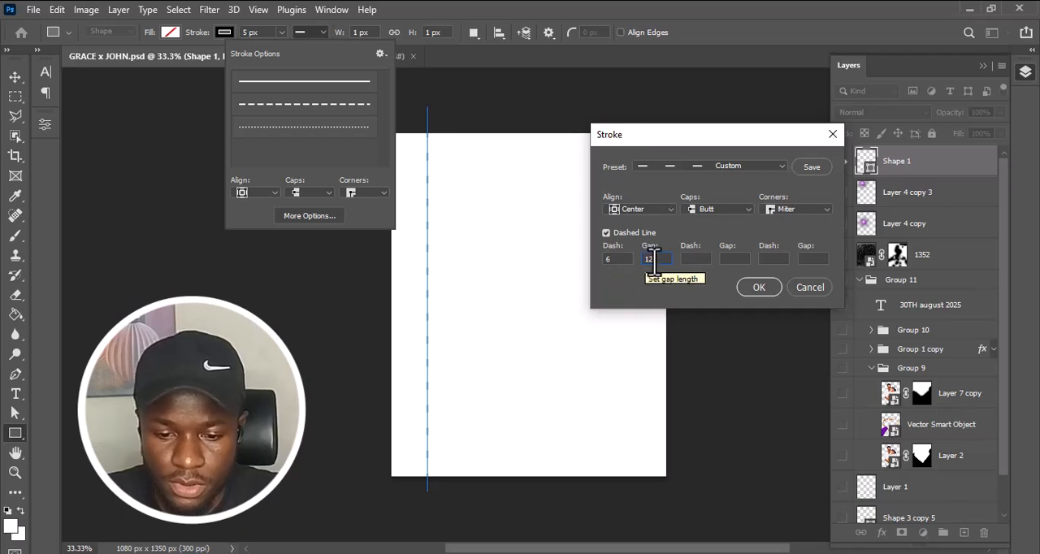
left_click_drag(653, 260, 632, 262)
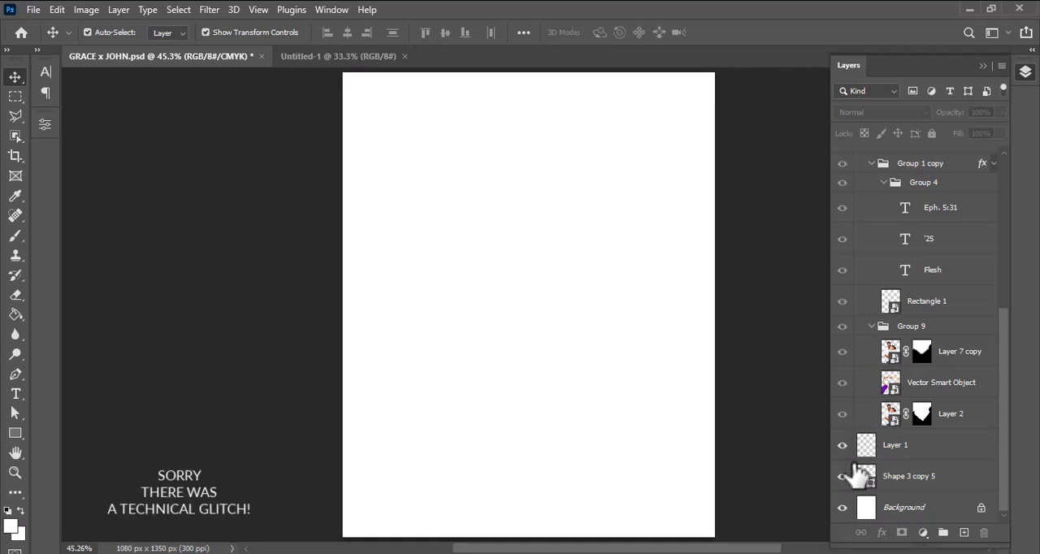
Hide the Shape 3 copy 5 layer and show the flyer's artwork over the Layer 1 grid.
left_click(842, 445)
left_click(842, 477)
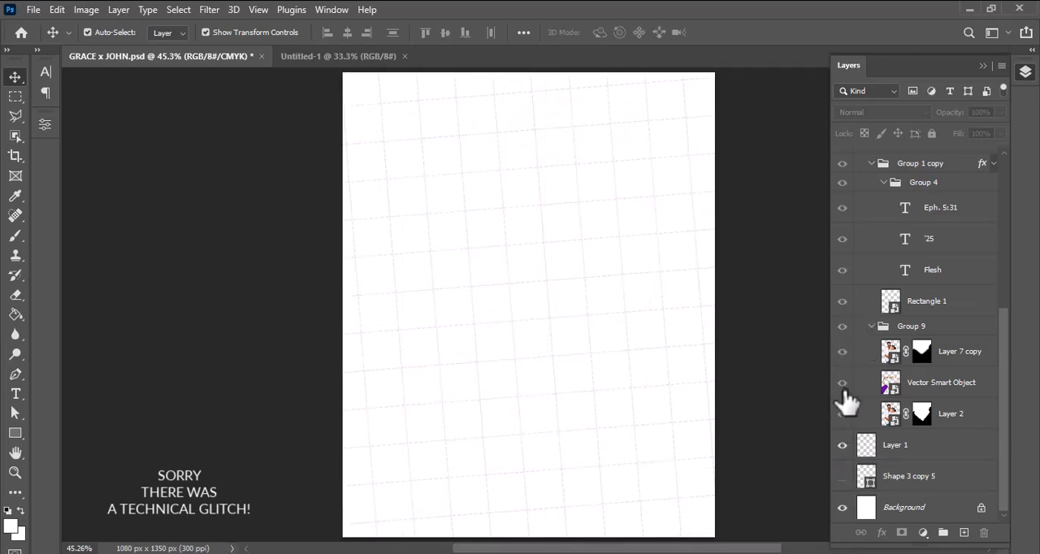
left_click(843, 414)
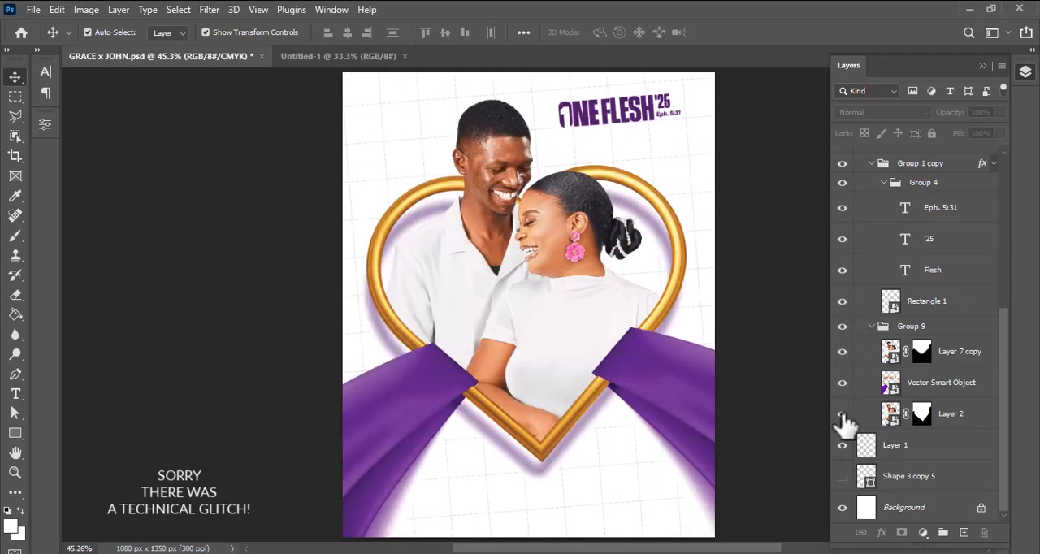
Hide Layer 2, Layer 7 copy, the Flesh, '25 and Eph. 5:31 text layers and Rectangle 1 to examine the heart frame.
left_click(844, 415)
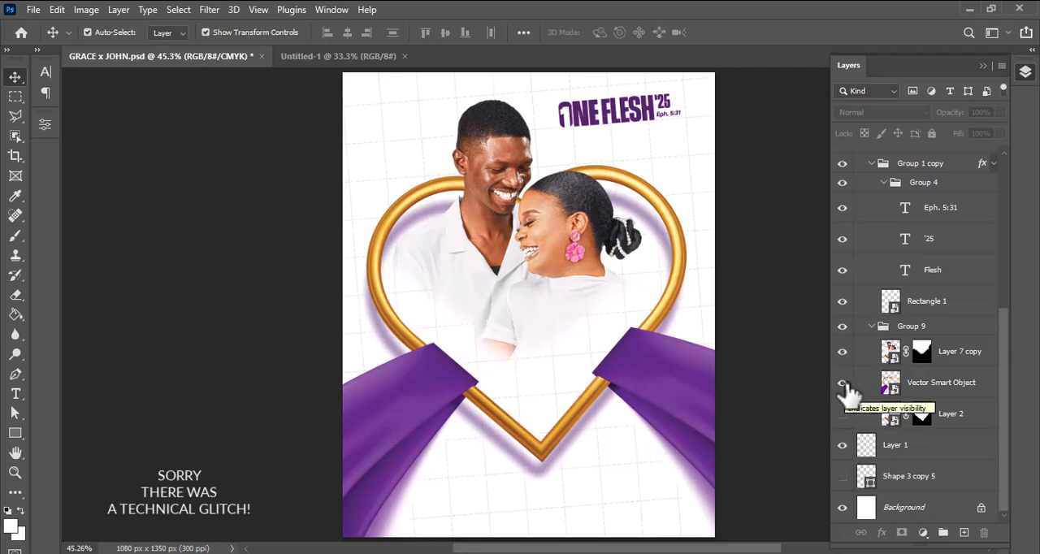
left_click(842, 352)
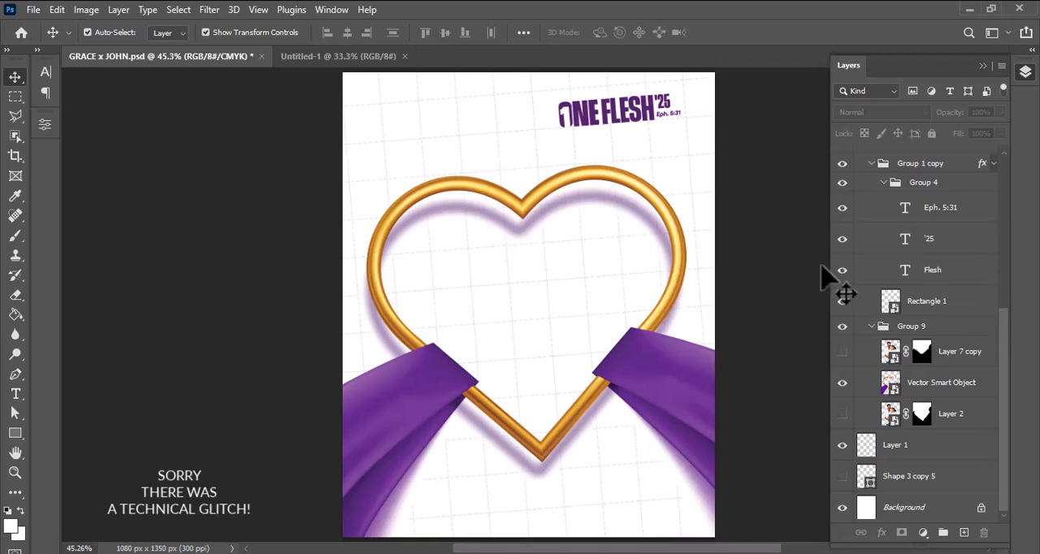
left_click_drag(839, 272, 845, 219)
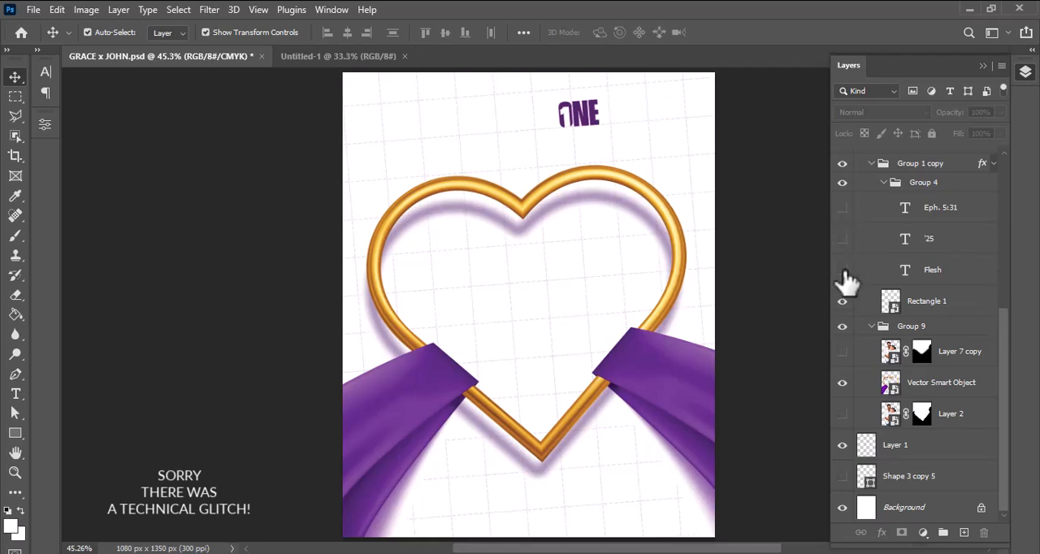
left_click(843, 302)
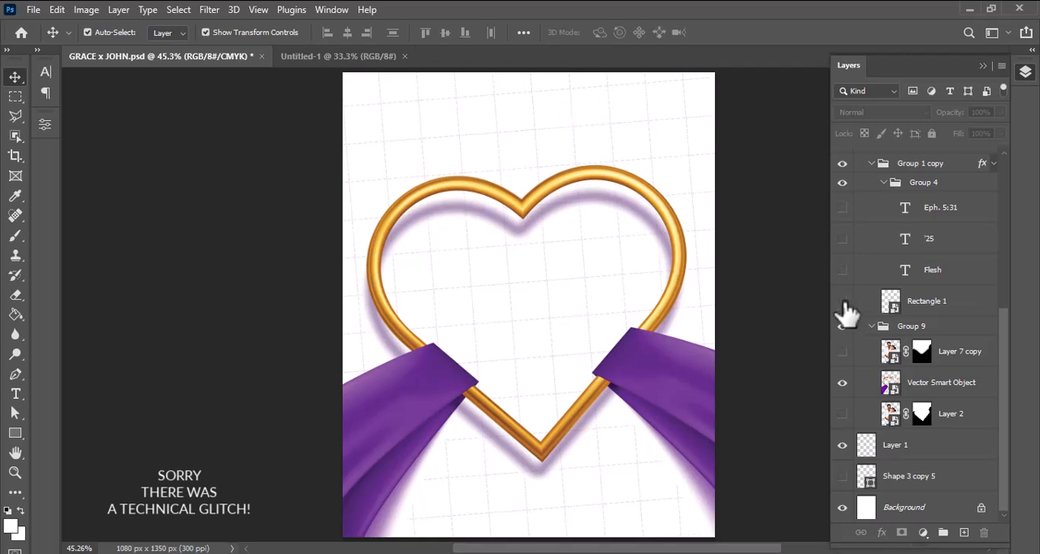
Show Layer 2 and Layer 7 copy again to examine how the couple photos overlap the heart frame, and collapse Group 9.
left_click(843, 415)
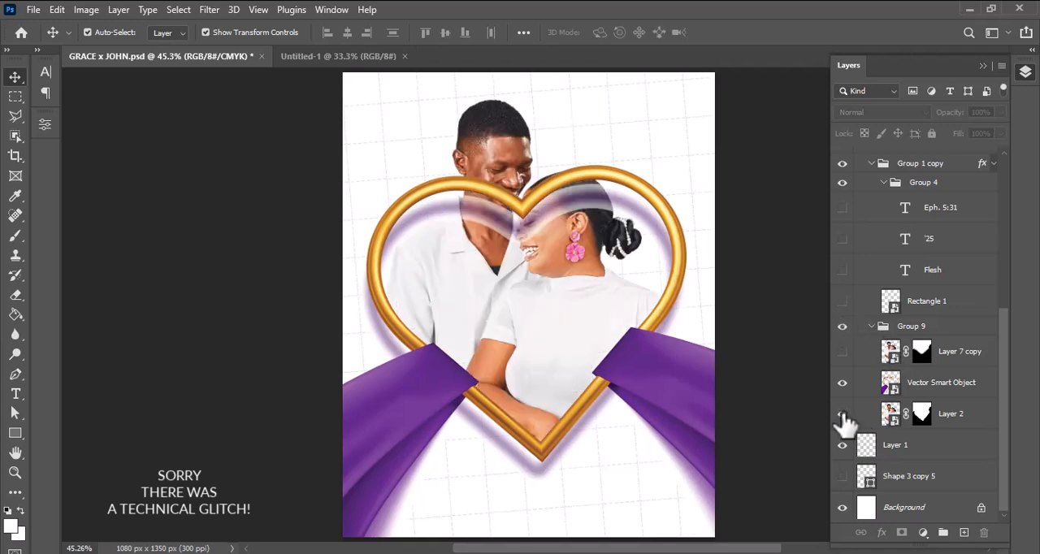
left_click(843, 415)
left_click(843, 414)
left_click(843, 354)
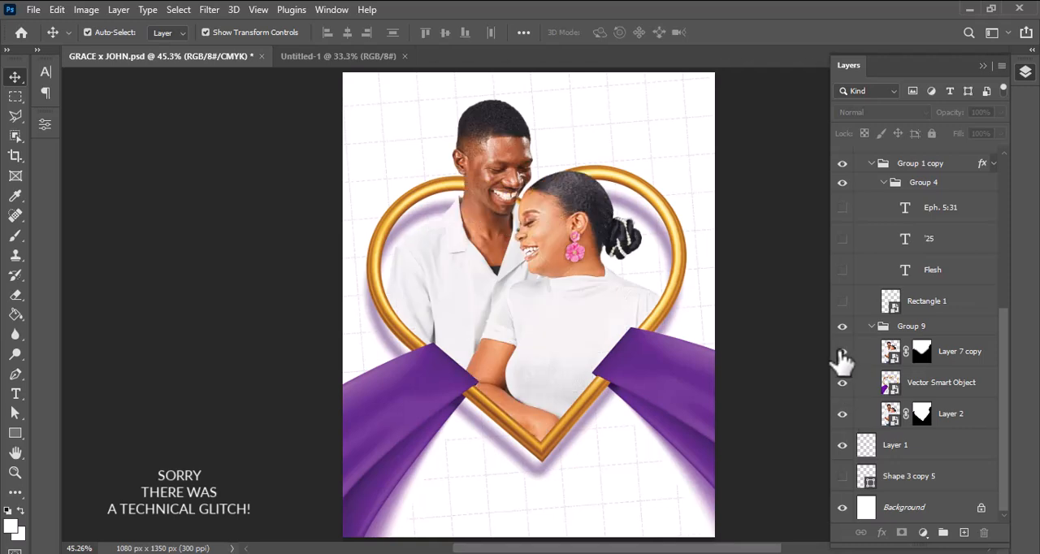
left_click(843, 354)
left_click(871, 327)
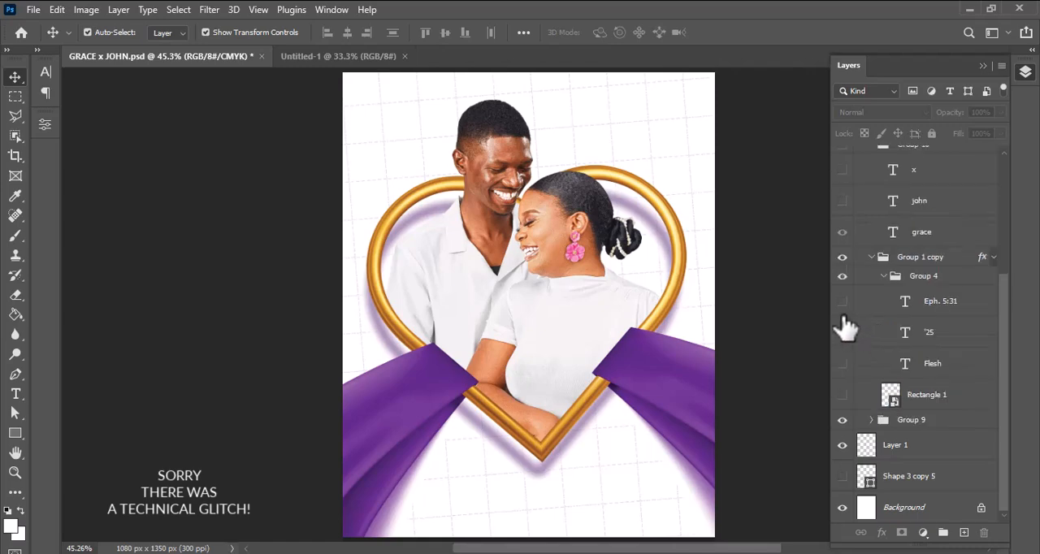
Show Rectangle 1 and the Flesh, '25 and Eph. 5:31 text layers again, and collapse Group 1 copy.
left_click(842, 395)
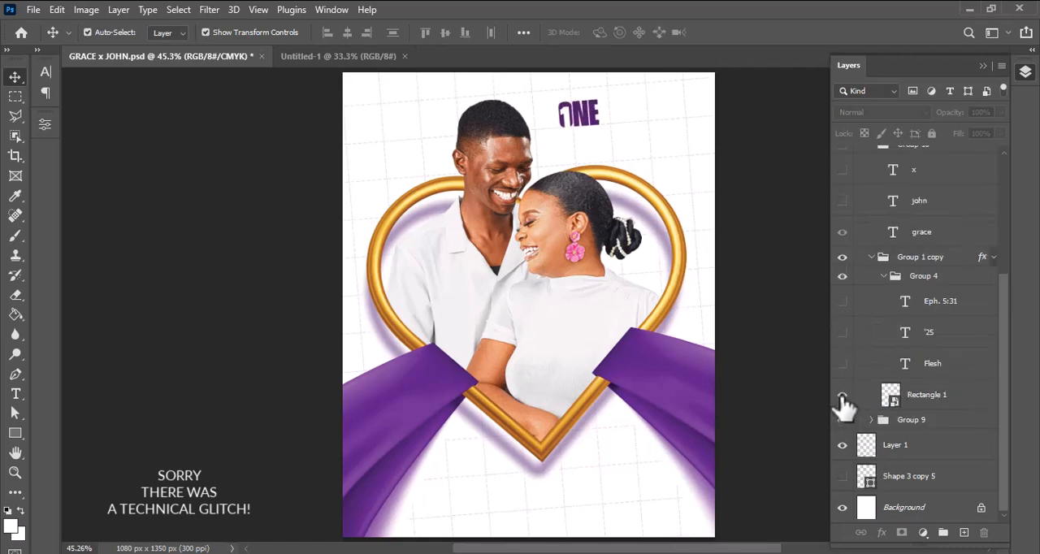
left_click(842, 364)
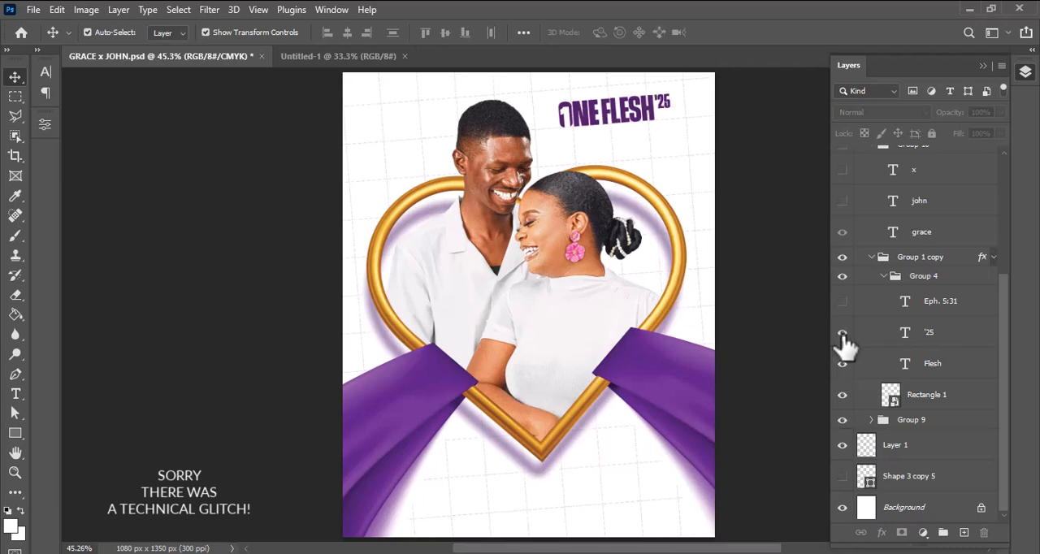
left_click(843, 302)
left_click(872, 257)
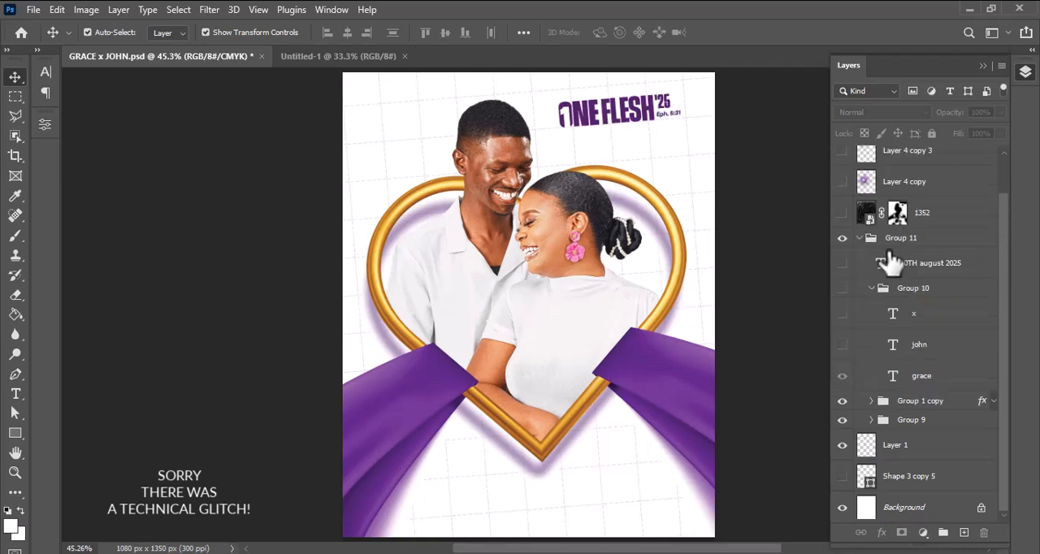
Show Group 10 with the couple's name text layers and the x, plus the 30TH august 2025 text layer.
left_click(843, 345)
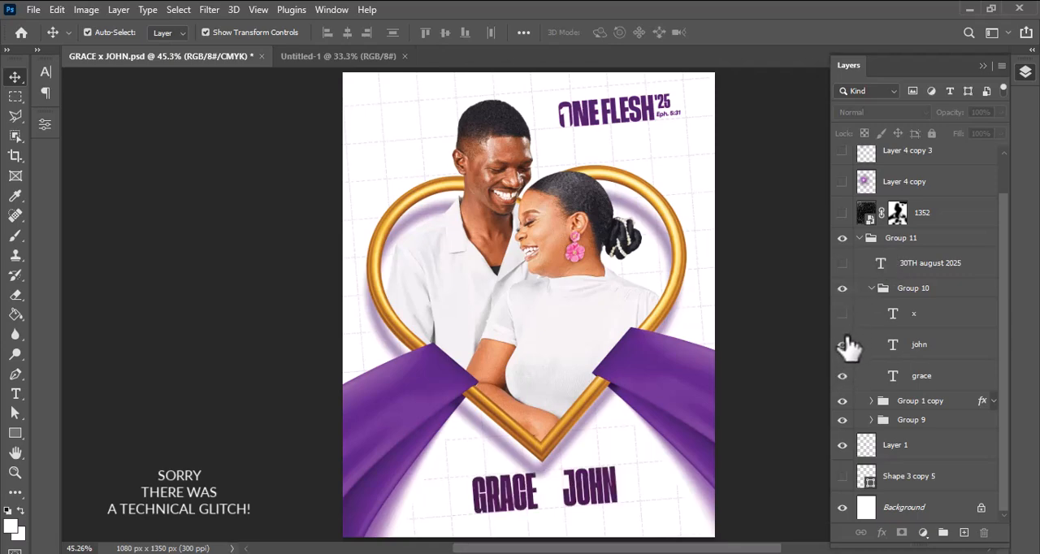
left_click(843, 345)
left_click(844, 345)
Show the 1352 scratch texture layer and disable its layer mask.
left_click(843, 213)
left_click(898, 213)
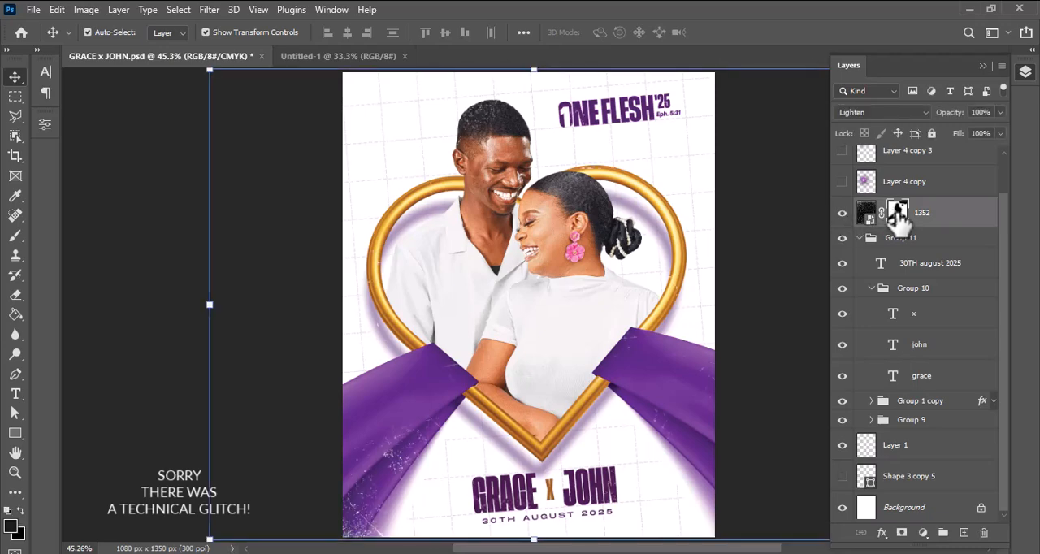
right_click(898, 212)
left_click(923, 221)
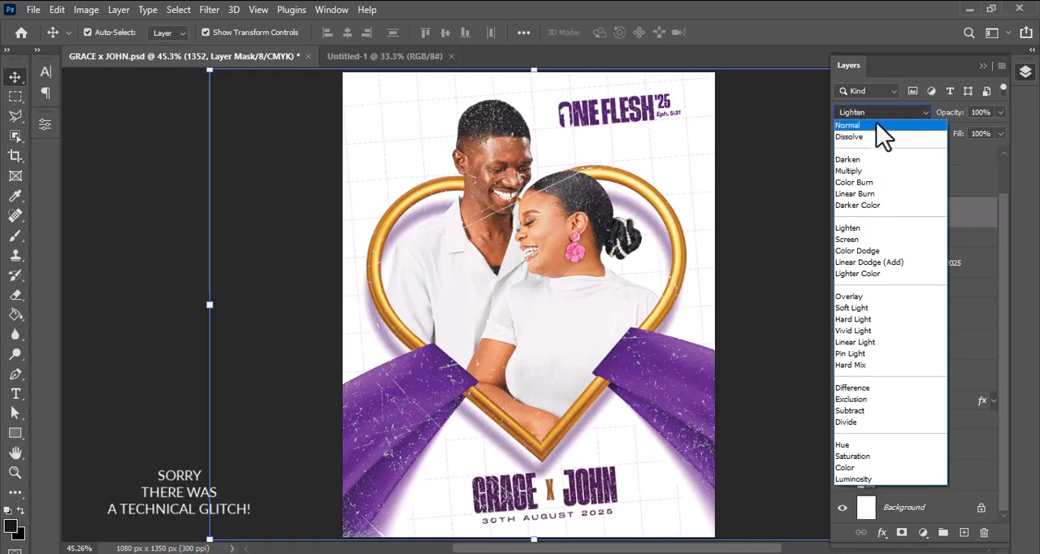
Try the Normal blend mode on the 1352 texture layer.
left_click(880, 130)
left_click(151, 313)
left_click_drag(642, 244, 837, 246)
key("ctrl+z")
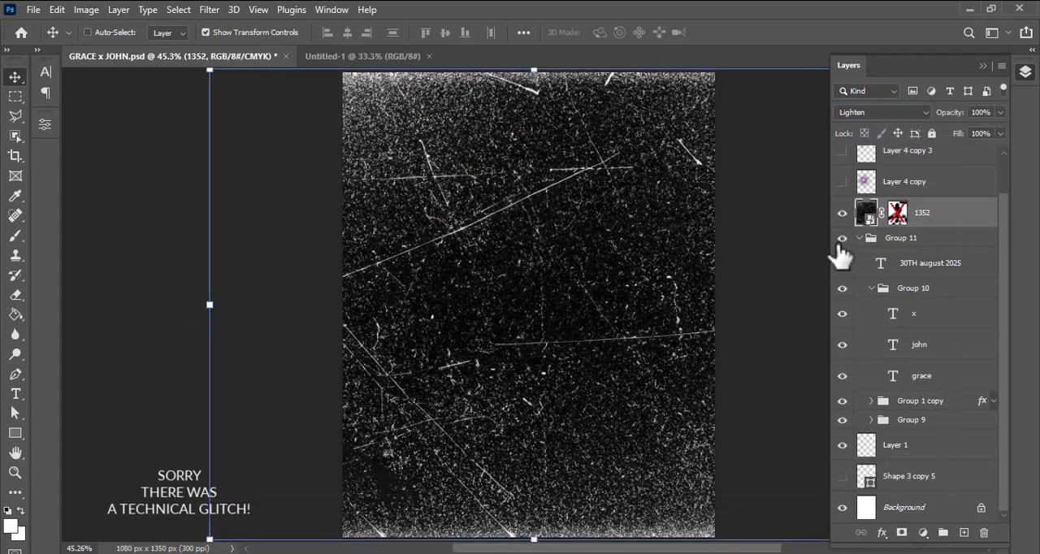
Set the 1352 texture layer's blend mode to Lighten and re-enable its layer mask.
left_click(919, 114)
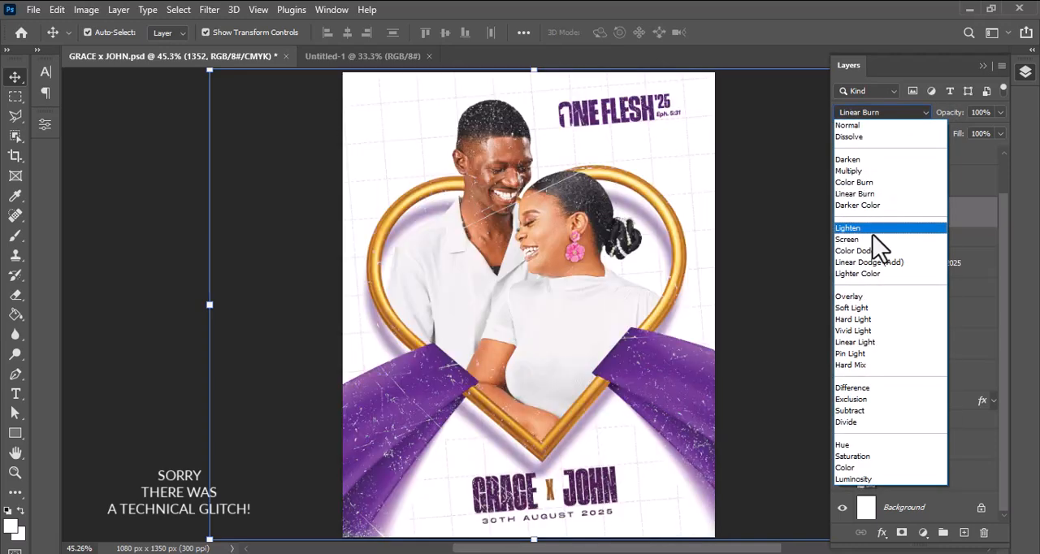
left_click(868, 229)
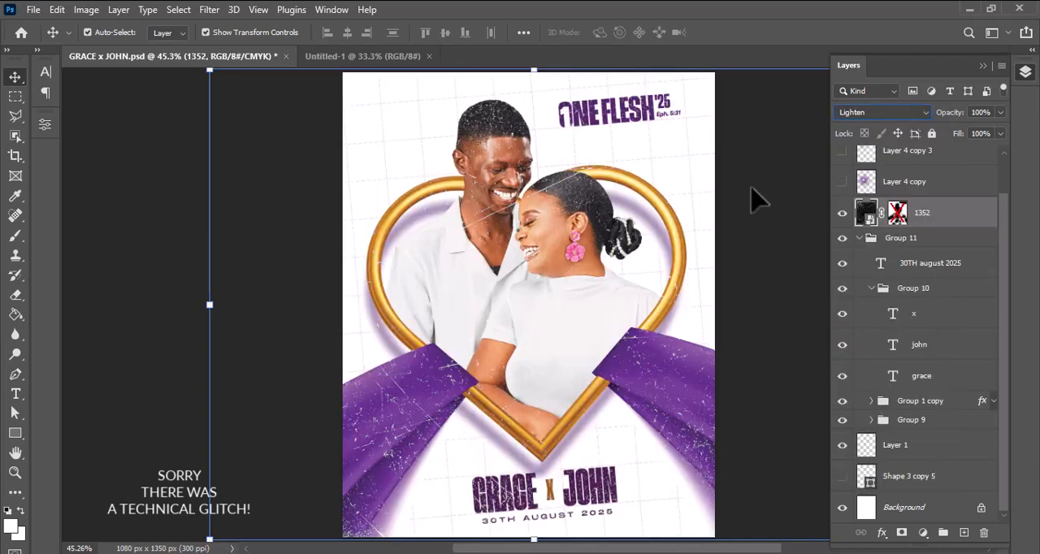
left_click(163, 271)
left_click(897, 214)
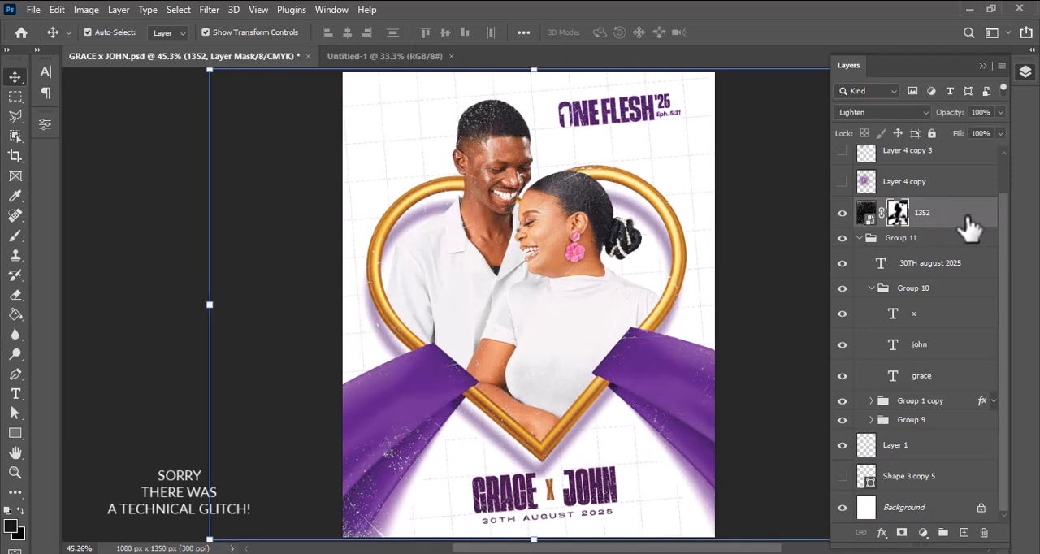
Show the Layer 4 copy purple glow over the couple and select that layer.
left_click(843, 182)
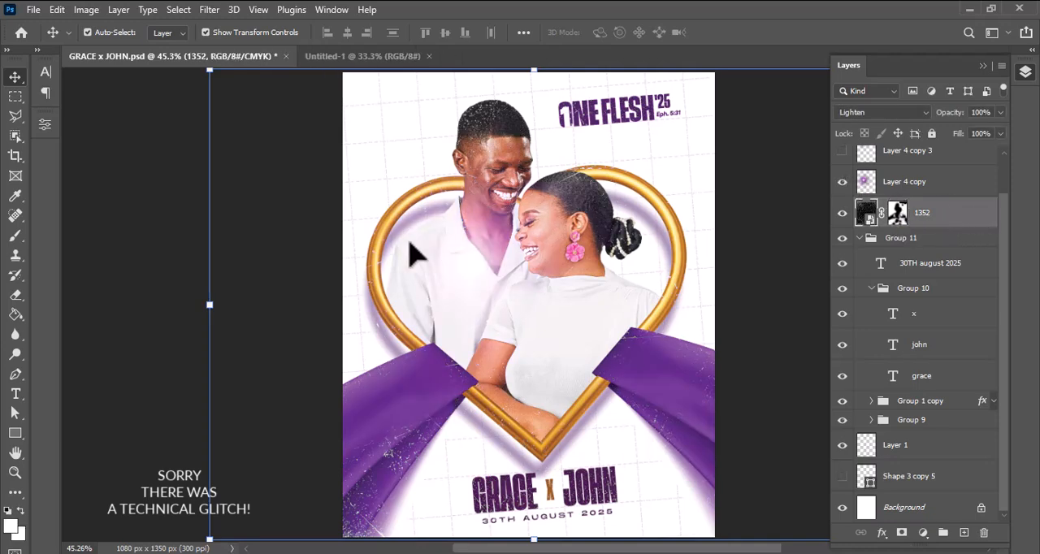
left_click(148, 240)
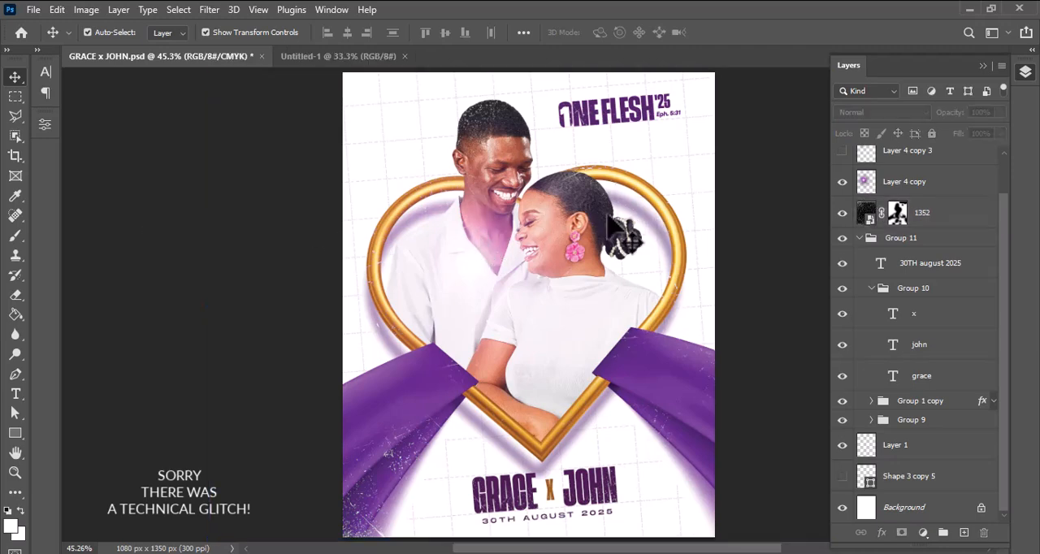
left_click_drag(463, 258, 583, 226)
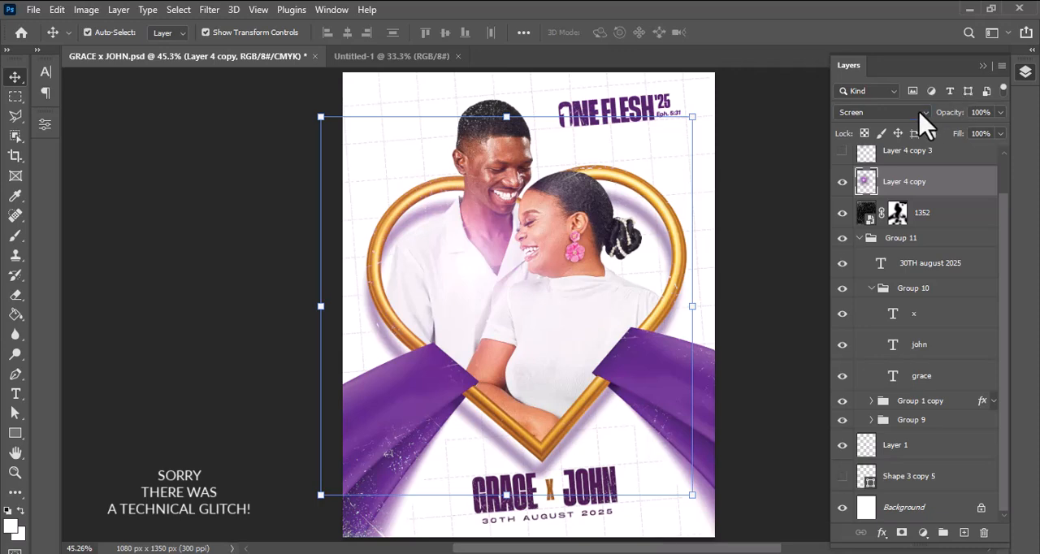
Switch Layer 4 copy to the Normal blend mode to examine the raw glow, and restore Screen.
left_click(925, 121)
left_click(868, 124)
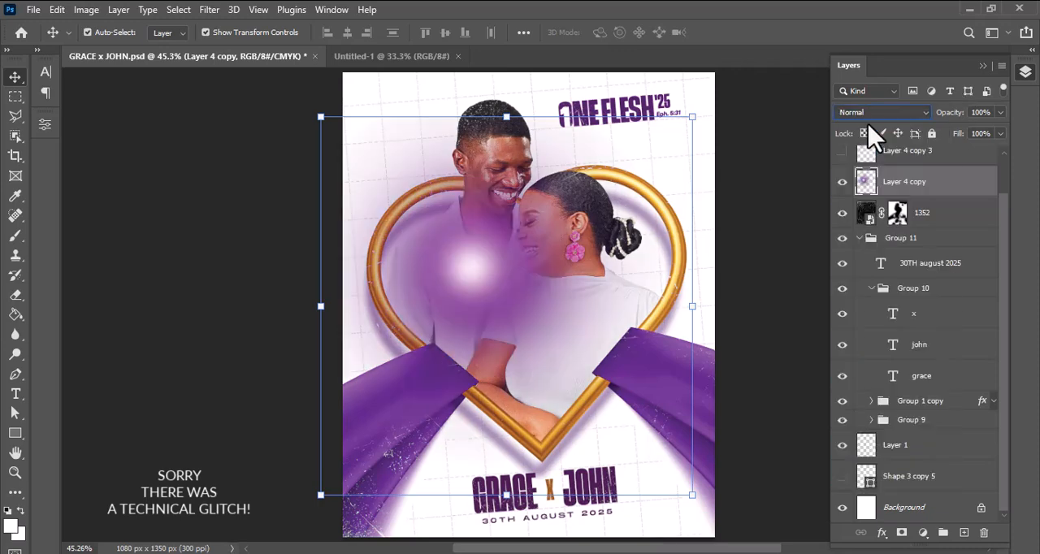
left_click(871, 114)
left_click(856, 241)
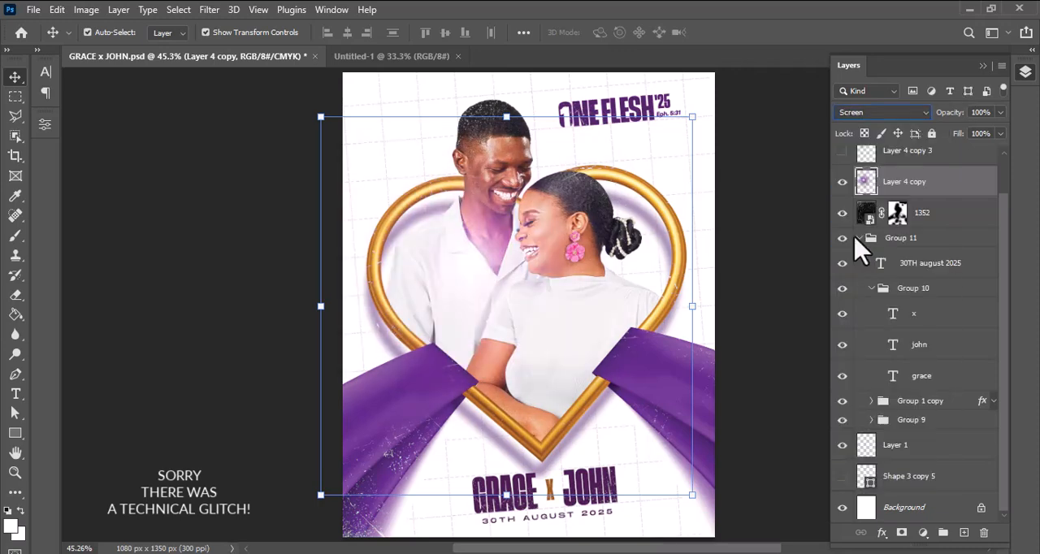
left_click(788, 134)
Show the Layer 4 copy 3 and Layer 4 copy 4 glows, and select Layer 4 copy 4 to check its blend mode.
left_click_drag(1002, 200, 1004, 159)
left_click(842, 193)
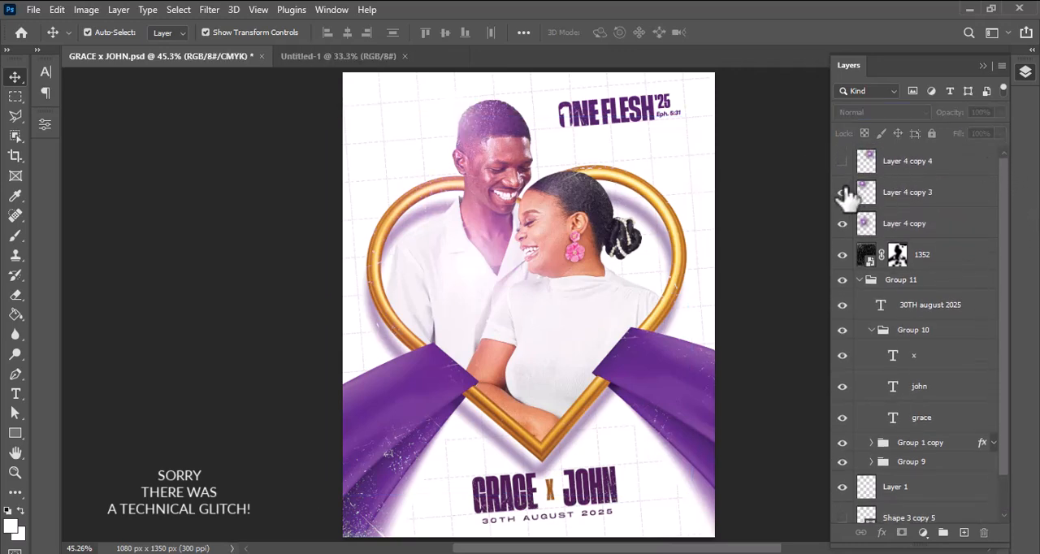
left_click(842, 161)
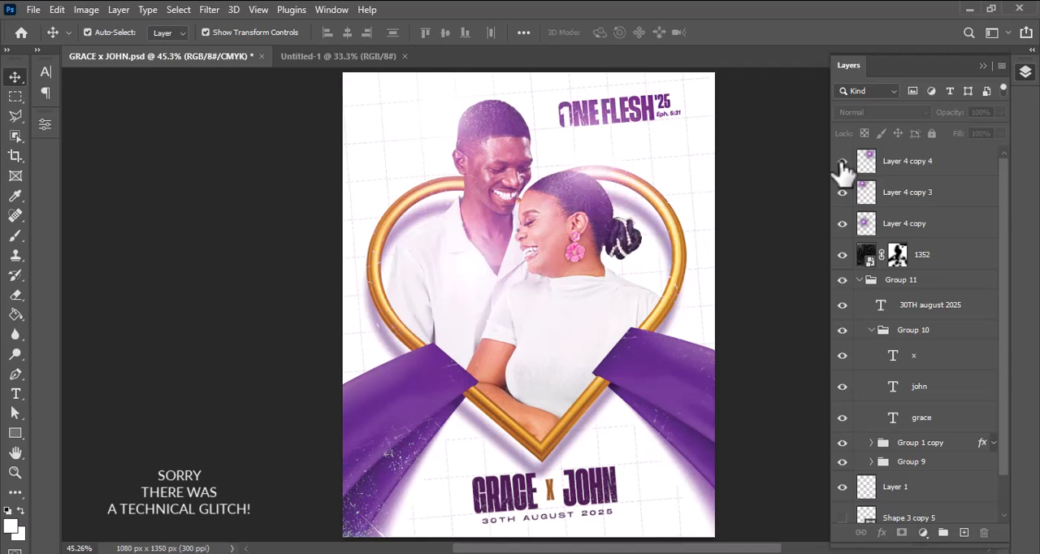
left_click_drag(609, 204, 580, 168)
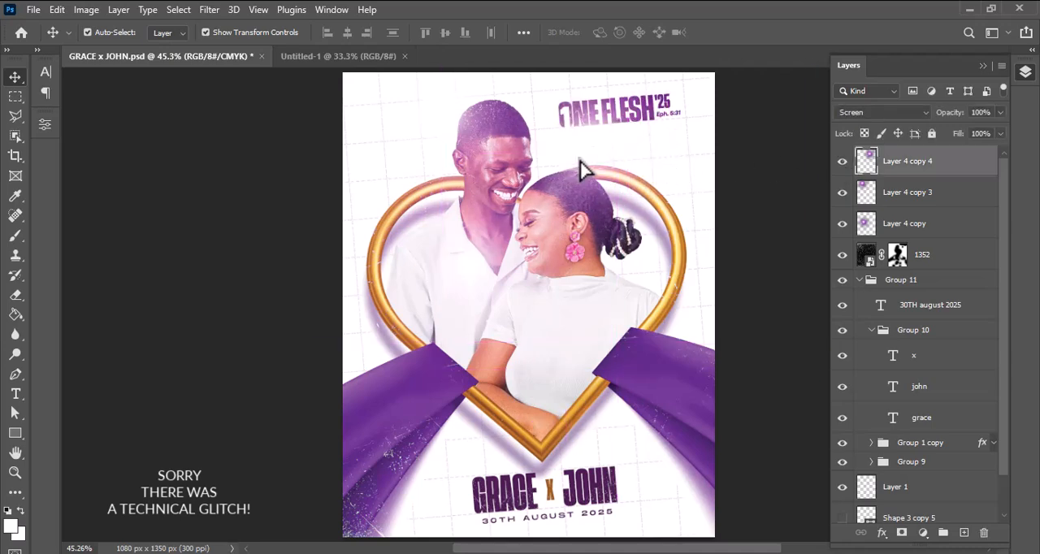
left_click(215, 166)
key("ctrl+minus")
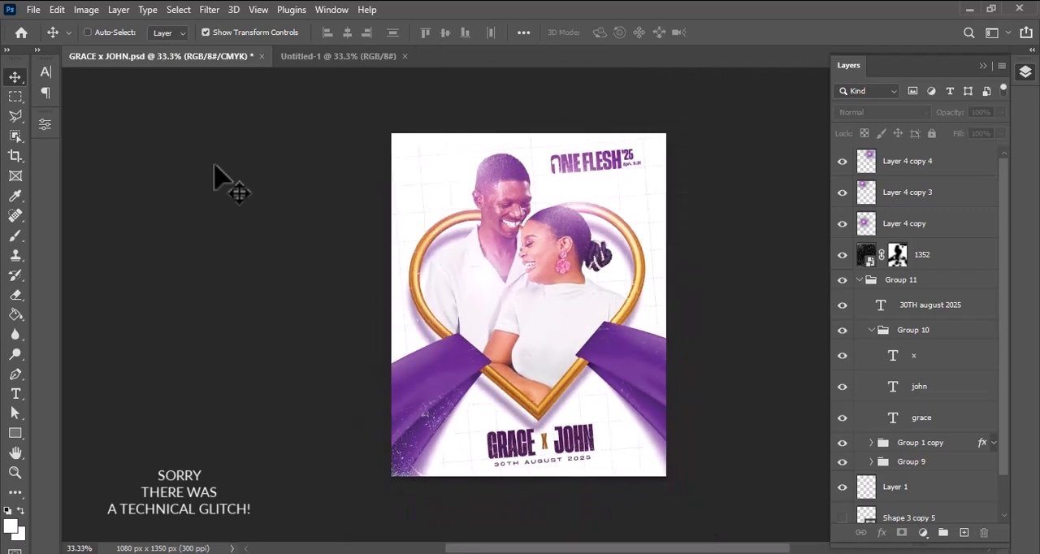
key("ctrl+0")
key("ctrl+minus")
key("ctrl+0")
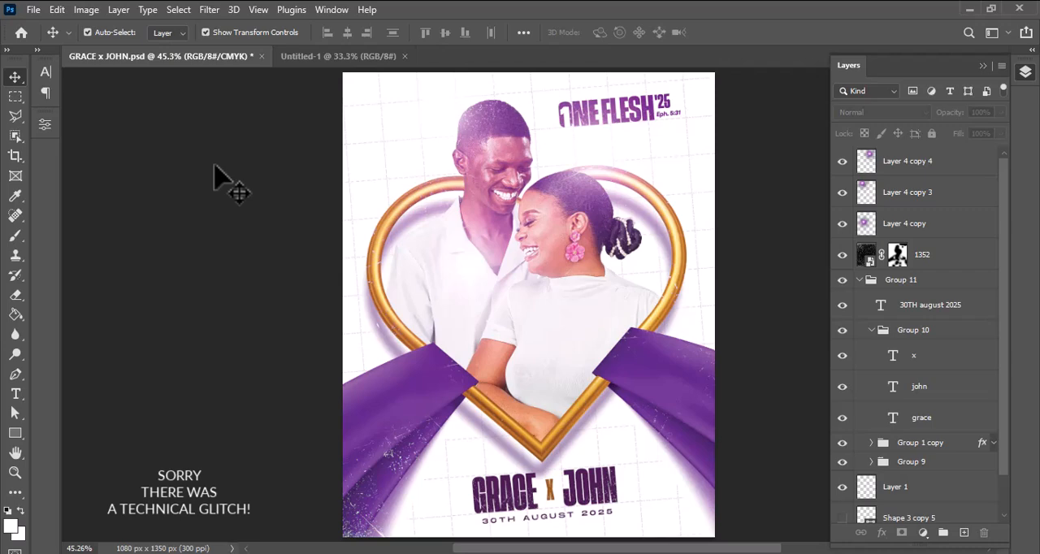